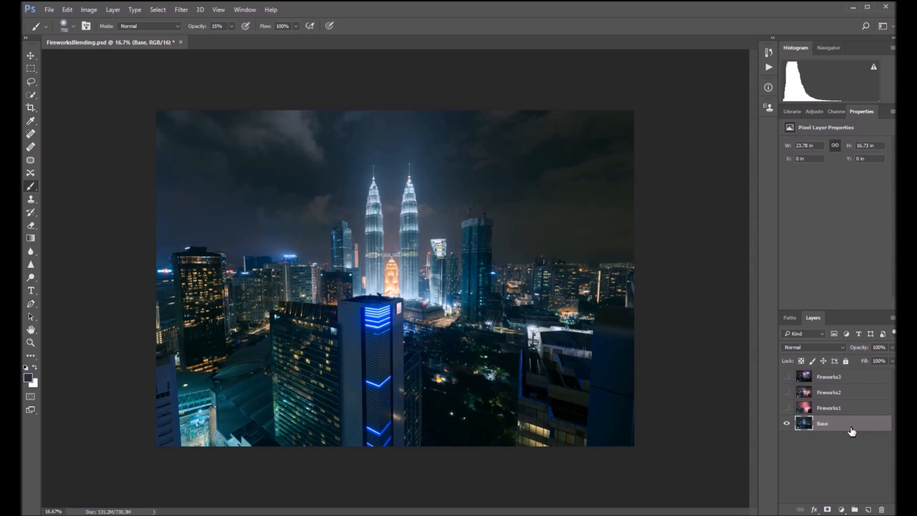
Preview the Fireworks1, Fireworks2 and Fireworks3 layers over the Base layer, leaving only Fireworks1 shown above it
click(786, 407)
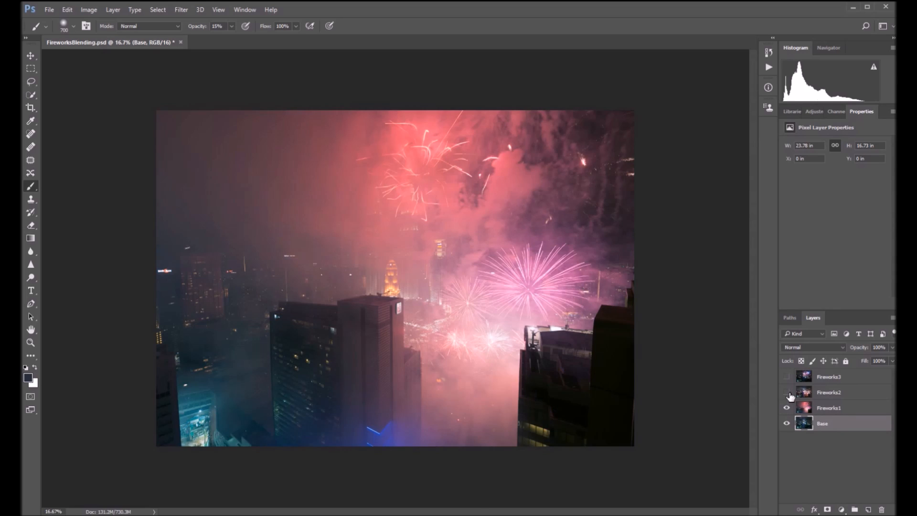
click(786, 392)
click(786, 377)
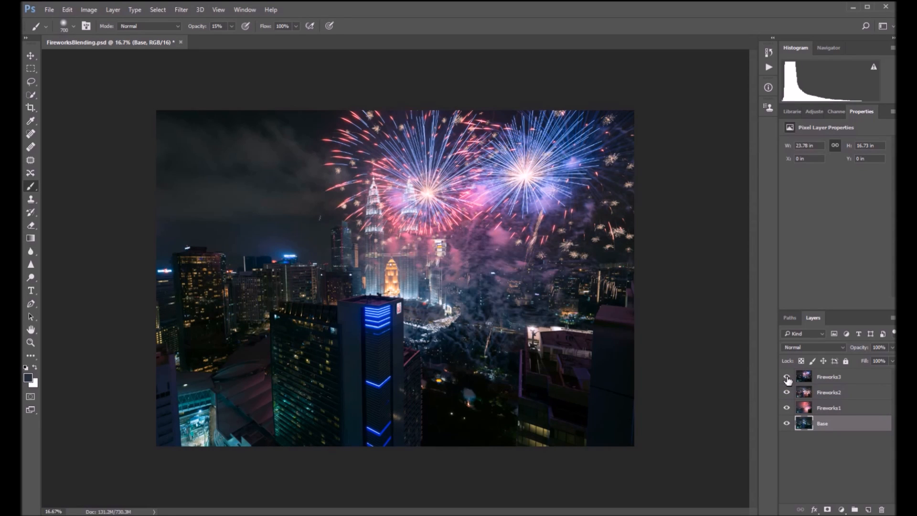
click(786, 377)
click(787, 392)
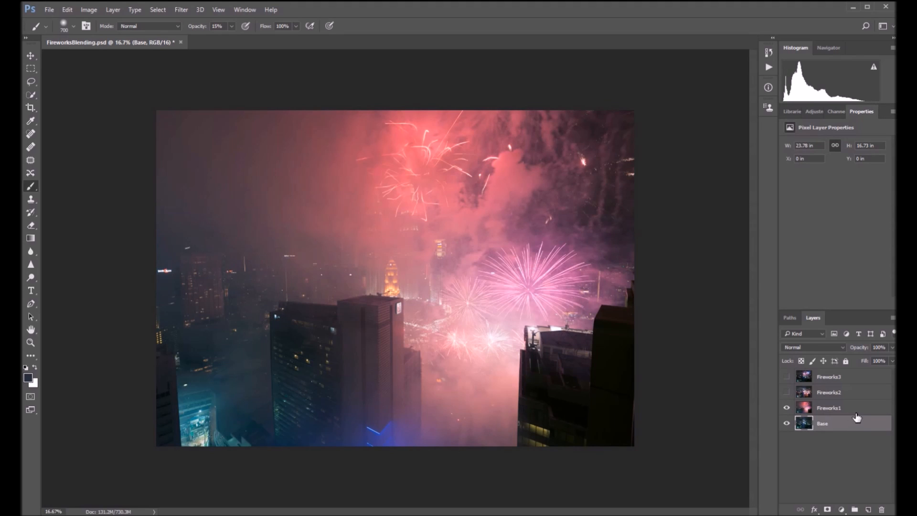
Set the Fireworks1 layer's blend mode to Lighten
click(858, 411)
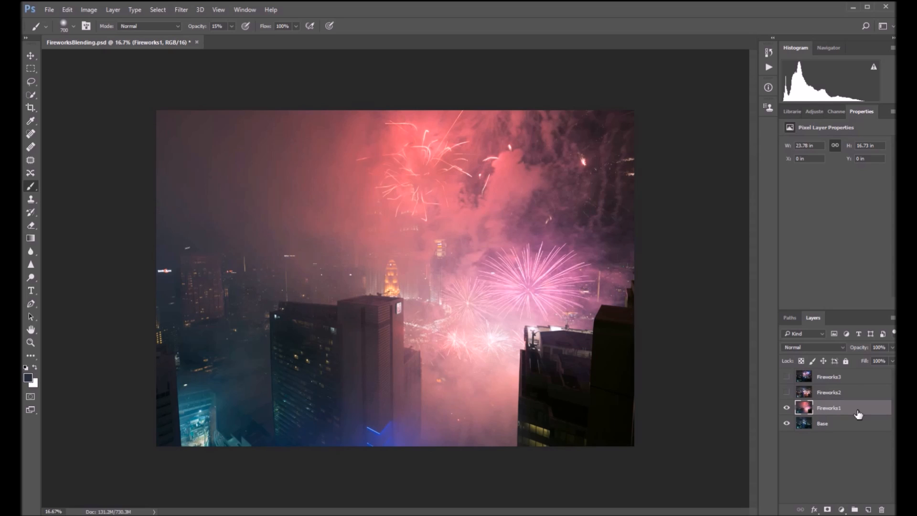
click(814, 347)
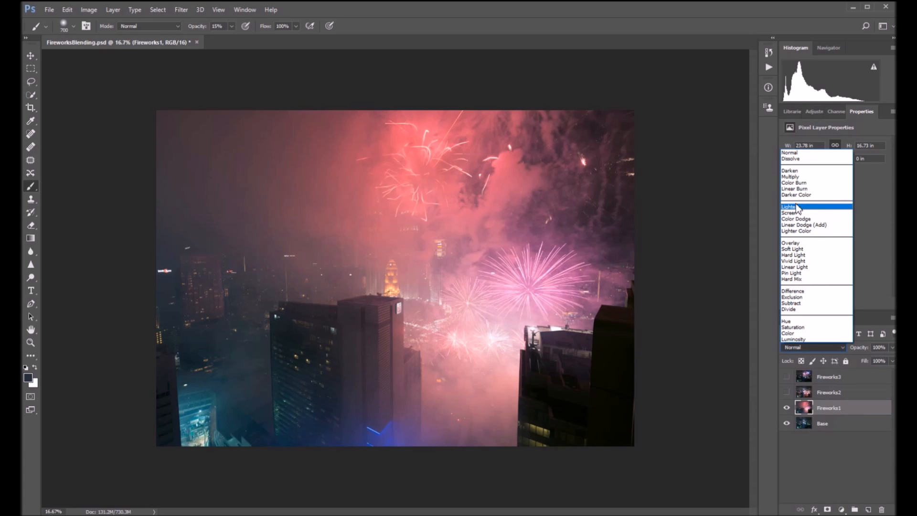
click(796, 207)
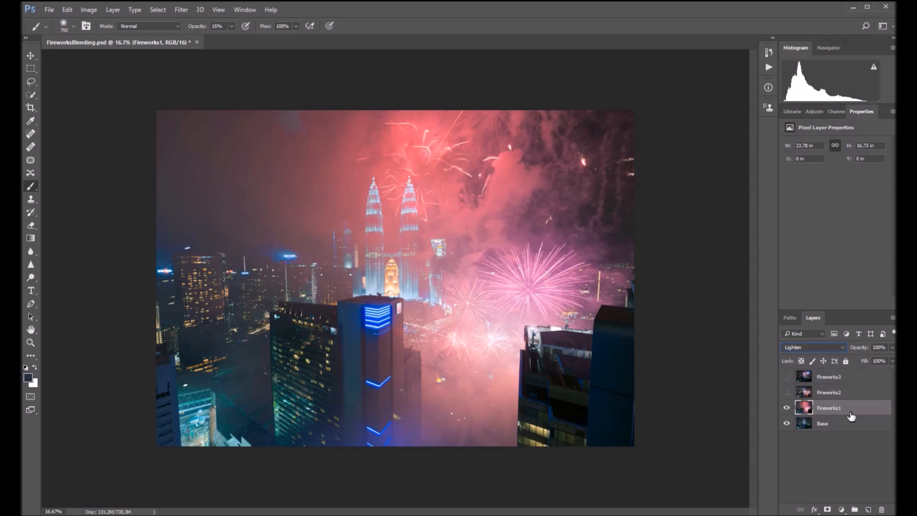
Add a Curves adjustment layer above Fireworks1 and clip it to that layer
click(841, 509)
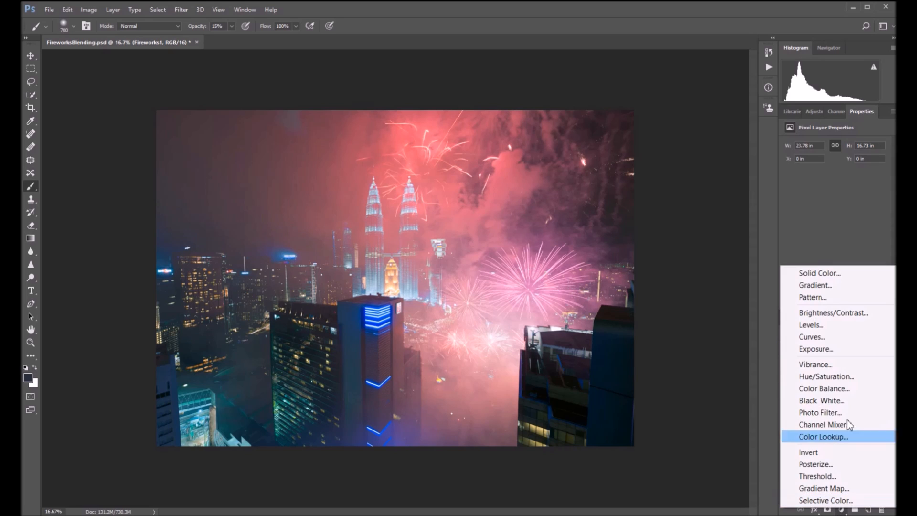
click(823, 337)
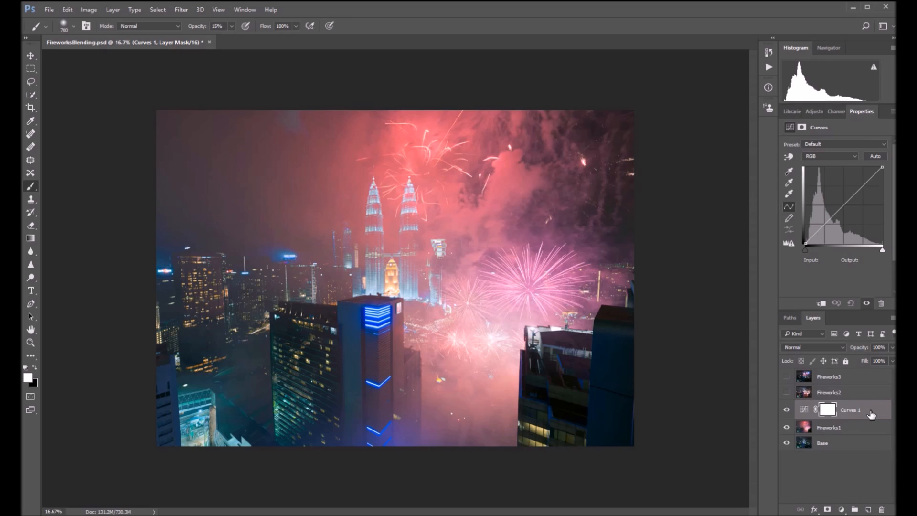
right_click(869, 412)
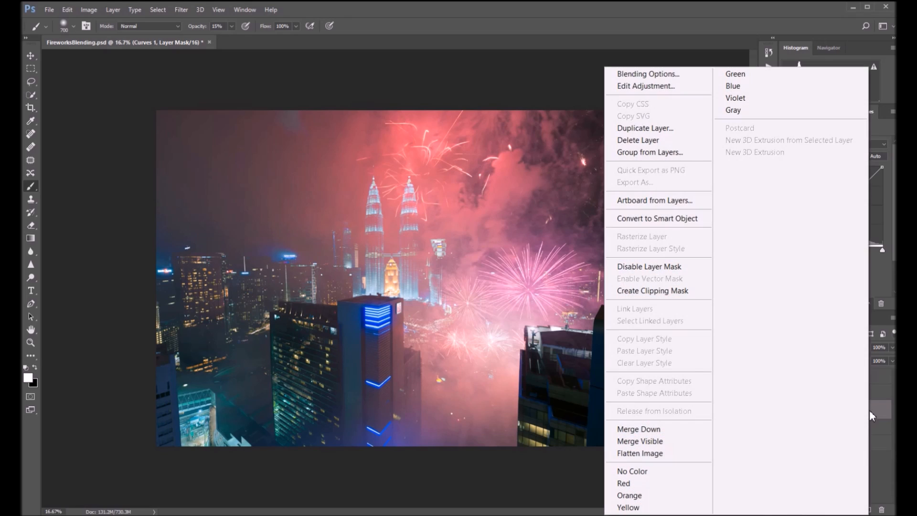
click(673, 296)
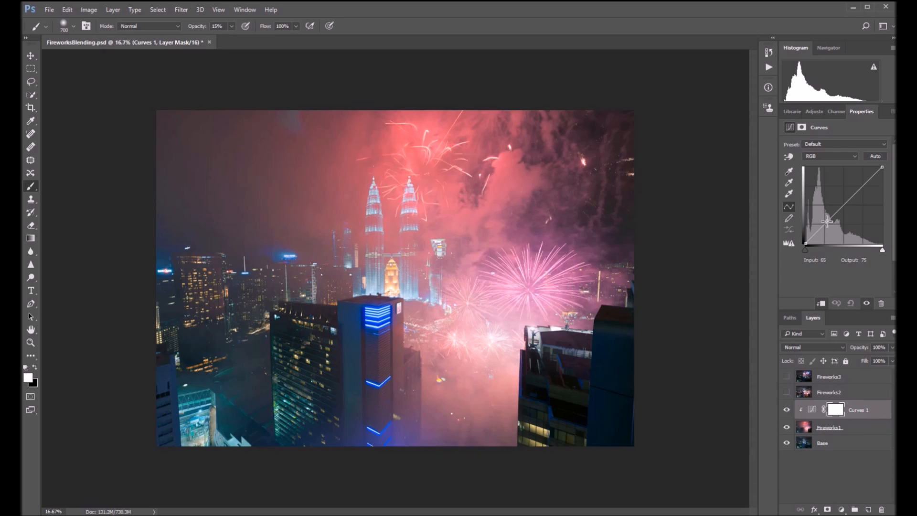
Darken Fireworks1 with the clipped curve, placing a shadow point at about input 85, output 21 and a highlight point at about 194, 162
drag(826, 224, 831, 235)
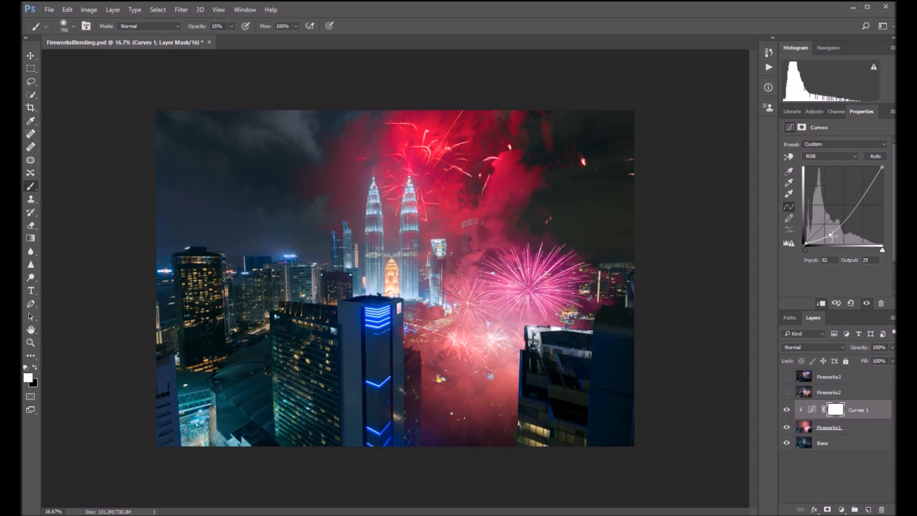
drag(831, 235, 831, 238)
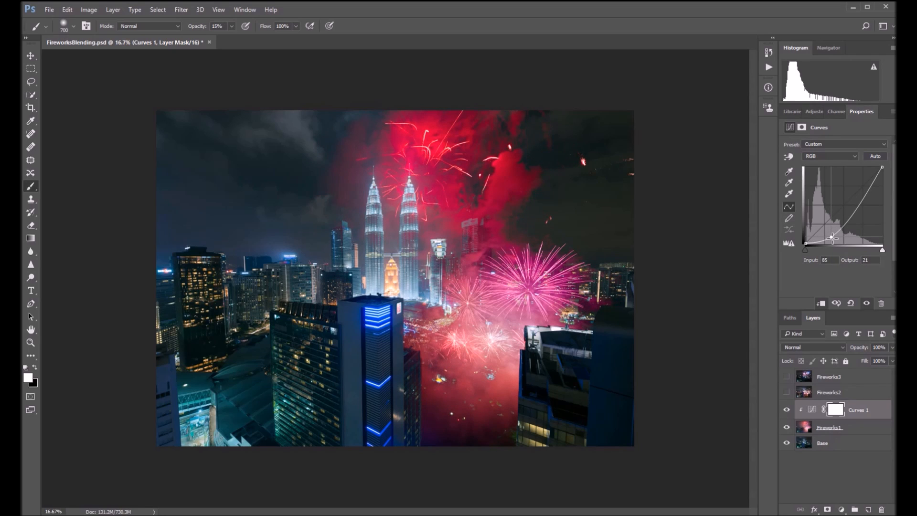
drag(864, 191, 864, 195)
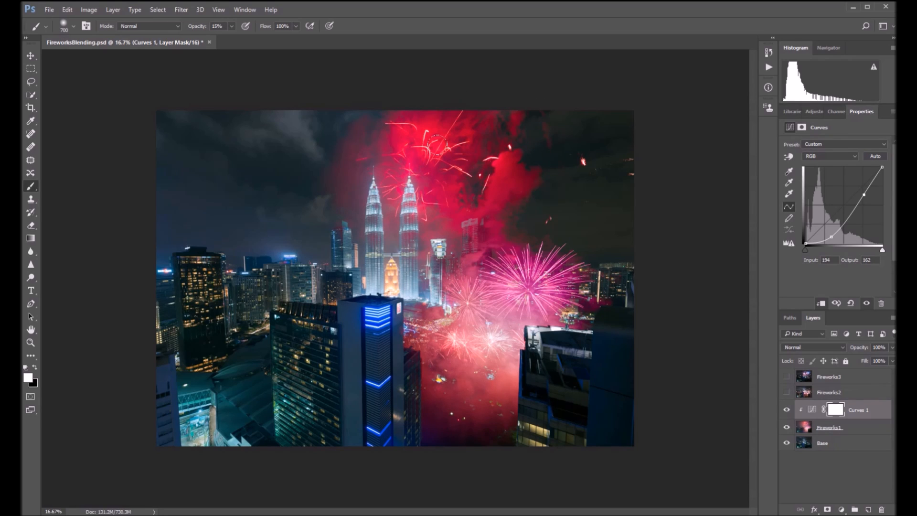
Add a layer mask to Fireworks1 and paint black across the upper sky with a 1300 px brush at 100% opacity
click(847, 432)
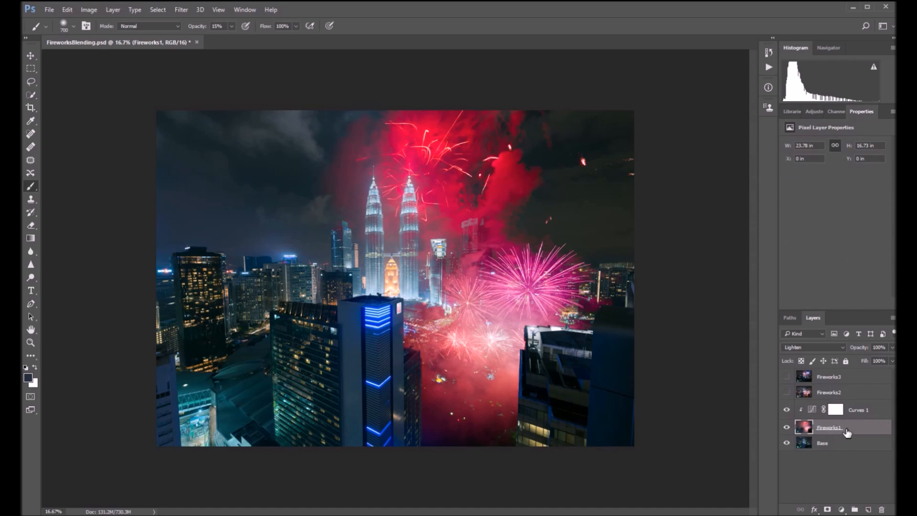
click(827, 510)
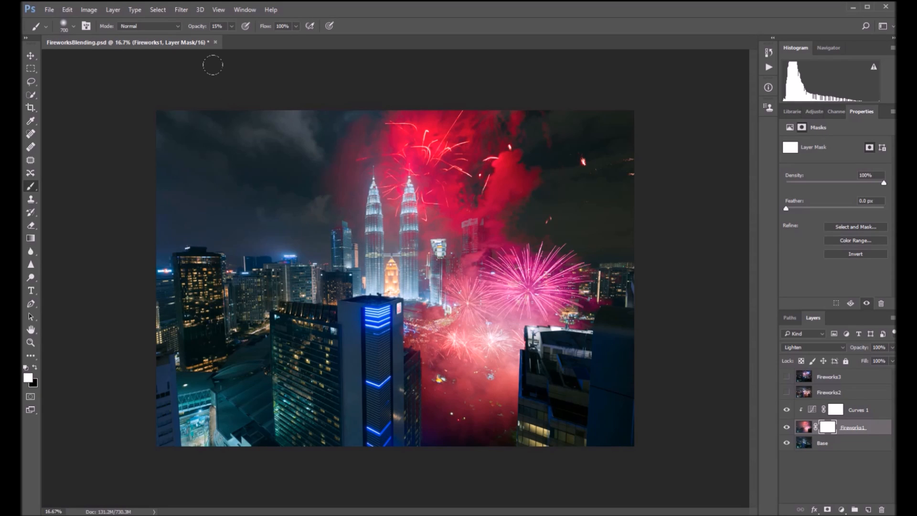
key(0)
key(bracketright)
key(bracketright)
key(bracketright)
key(bracketright)
key(bracketright)
key(bracketright)
key(ctrl+plus)
drag(456, 151, 377, 223)
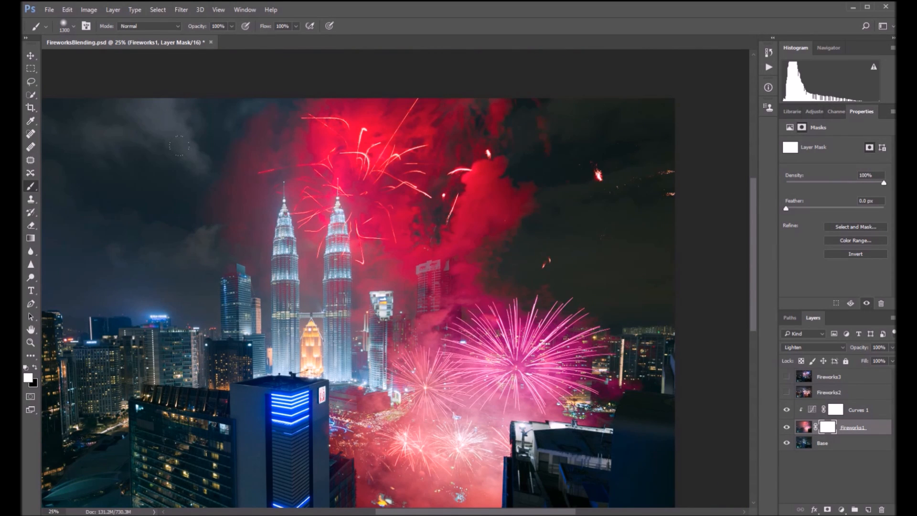
key(x)
mouse_move(226, 101)
mouse_down()
mouse_move(431, 69)
mouse_move(338, 92)
mouse_move(231, 100)
mouse_move(253, 110)
mouse_move(537, 71)
mouse_up()
drag(535, 89, 677, 106)
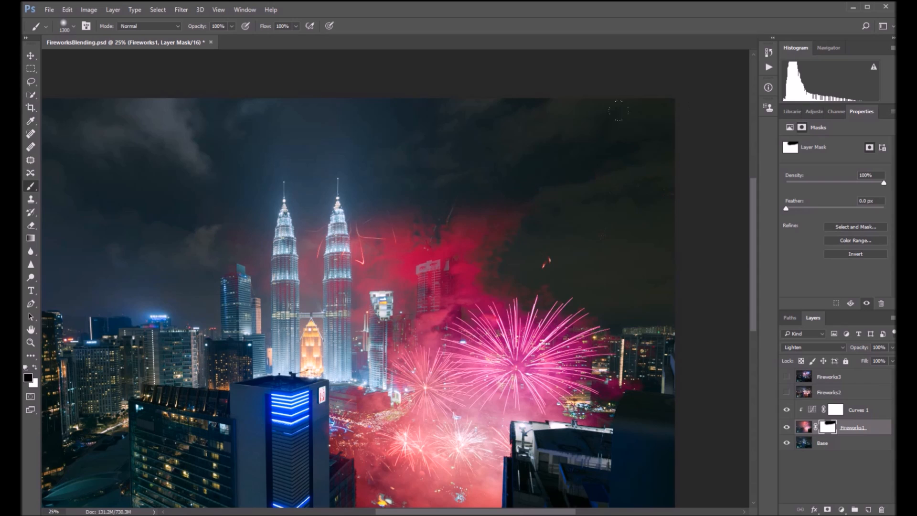
Mask out the remaining red smoke and streaks around the upper twin towers with an 800 px brush
key(bracketleft)
key(bracketleft)
mouse_move(624, 153)
mouse_down()
mouse_move(248, 214)
mouse_move(267, 205)
mouse_up()
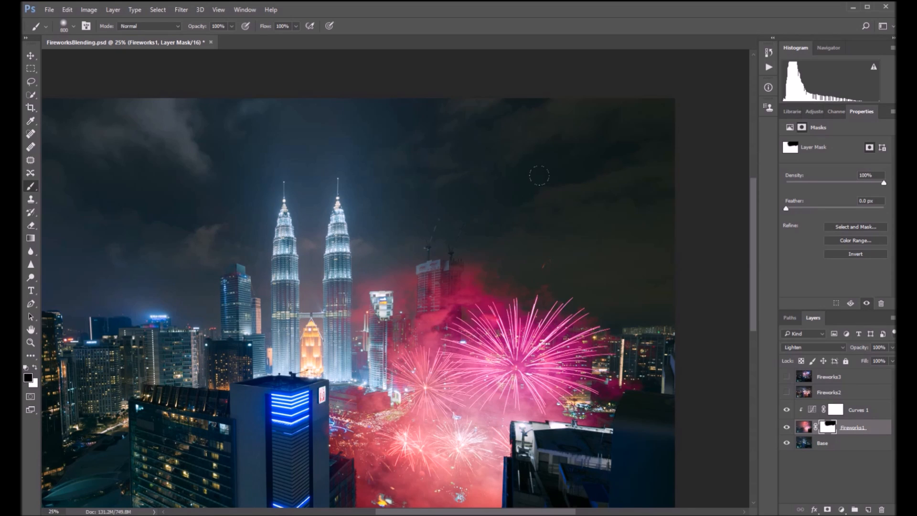
Fade the red haze around the twin towers on the Fireworks1 mask using a 700 px black brush at 35% opacity
key(ctrl+plus)
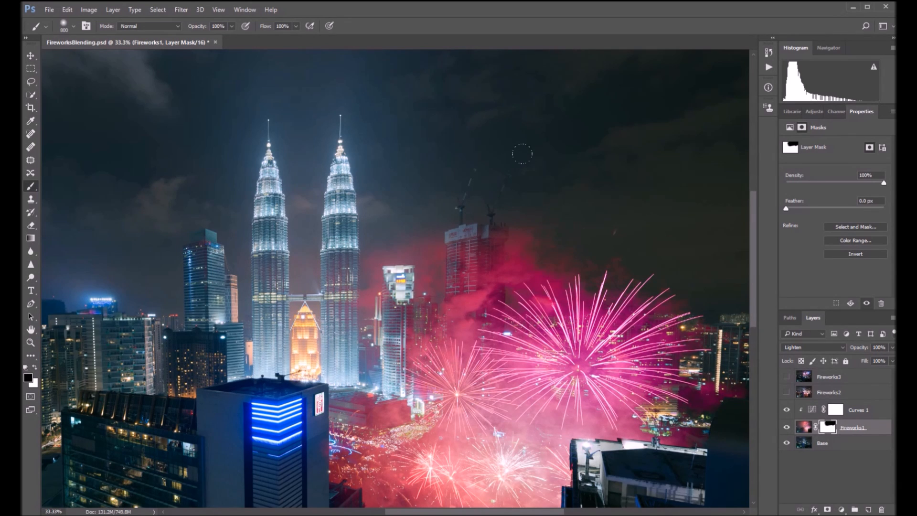
key(3)
key(bracketright)
key(bracketright)
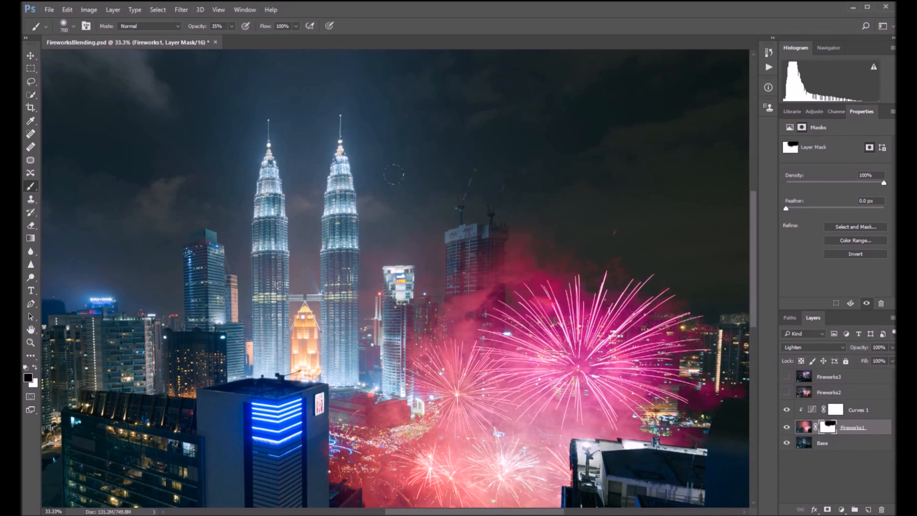
drag(336, 362, 389, 221)
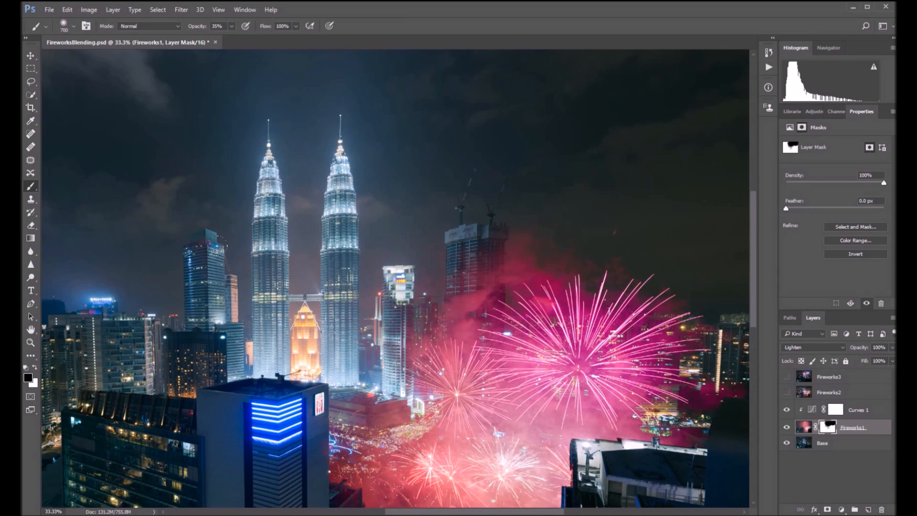
key(ctrl+minus)
key(ctrl+minus)
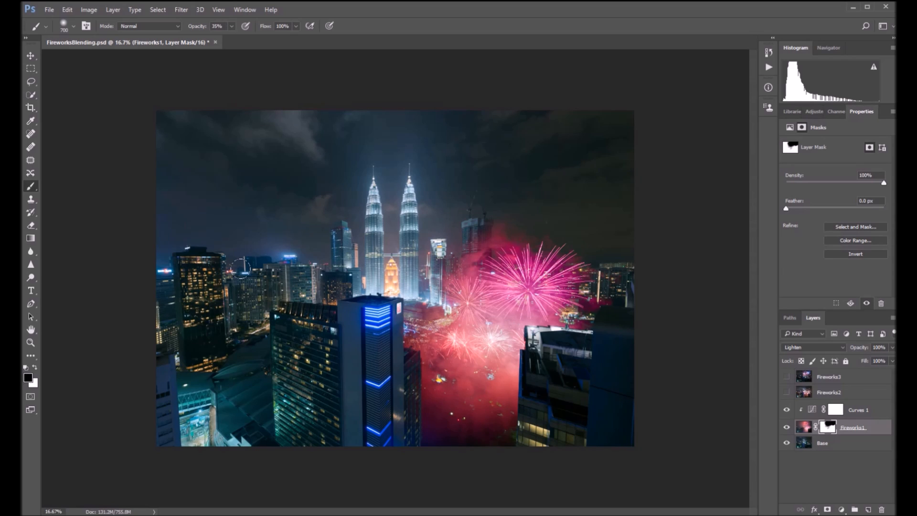
Show the Fireworks2 layer and set its blend mode to Lighten
click(787, 392)
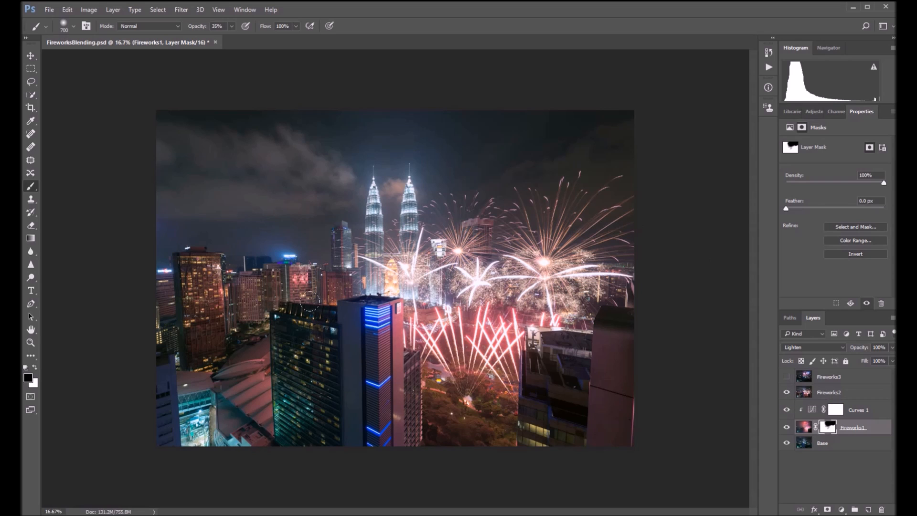
click(786, 392)
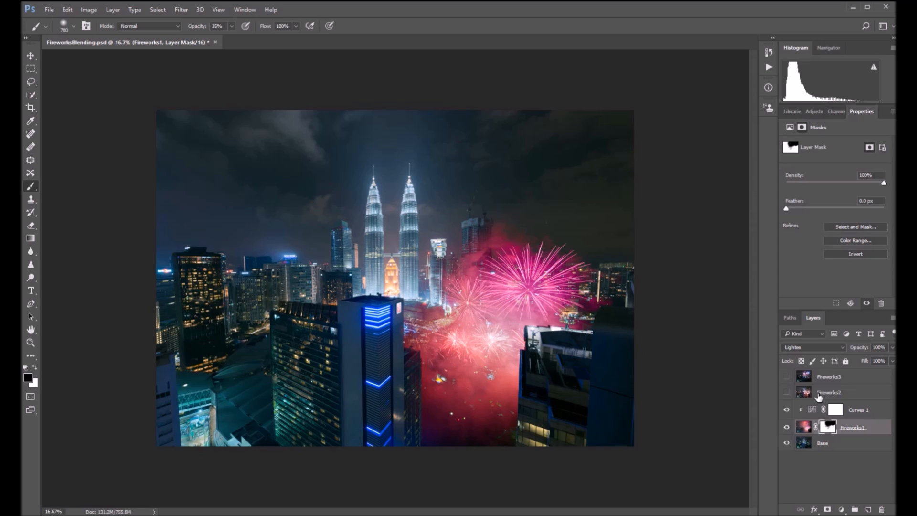
click(783, 394)
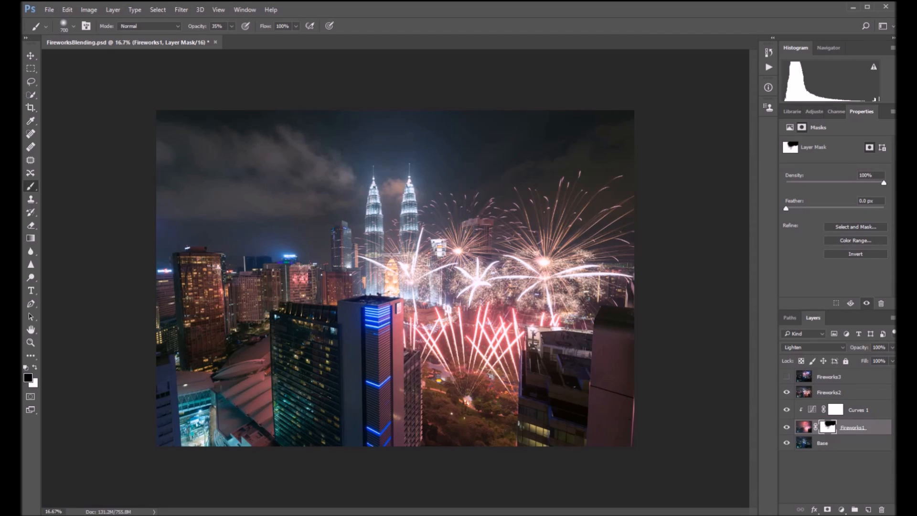
click(829, 392)
click(822, 348)
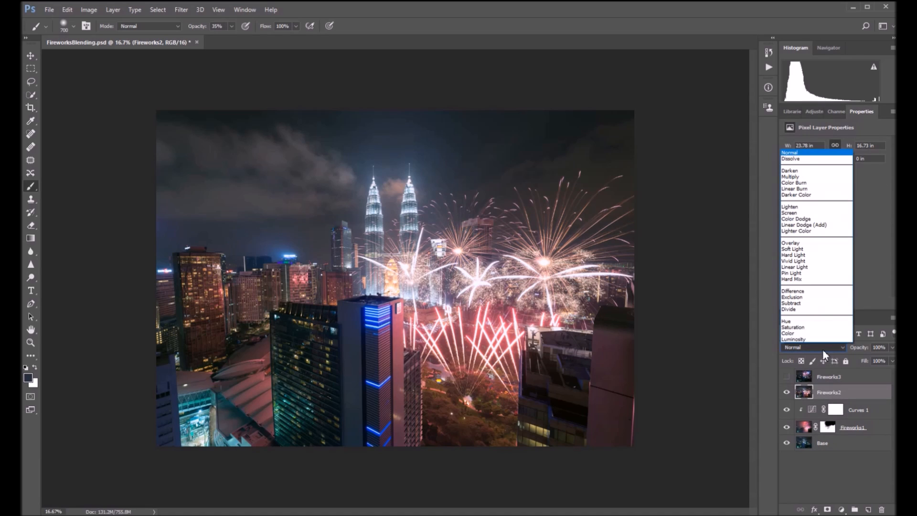
click(808, 207)
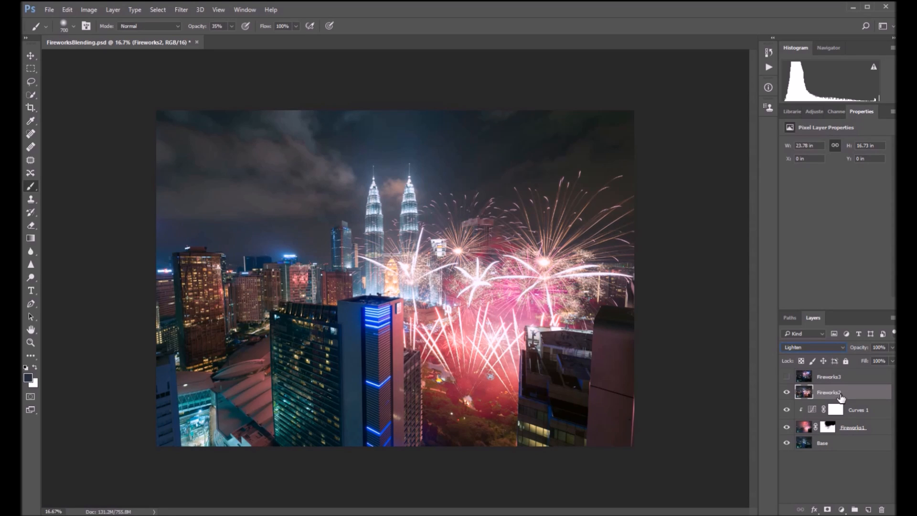
Add a layer mask to Fireworks2 and paint black over the cloudy sky with an 1100 px brush at 100% opacity
click(828, 509)
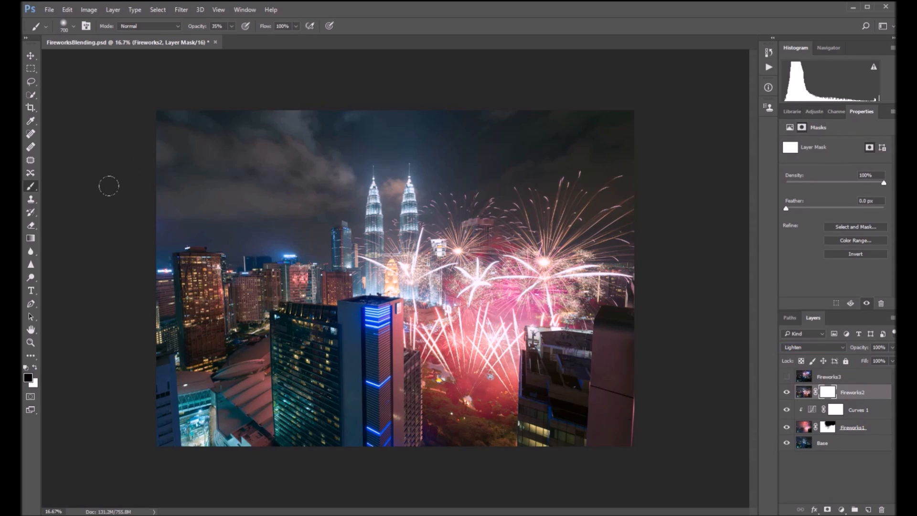
drag(202, 28, 529, 42)
key(bracketright)
key(bracketright)
mouse_move(137, 134)
mouse_down()
mouse_move(345, 127)
mouse_move(117, 157)
mouse_move(240, 104)
mouse_move(166, 174)
mouse_move(268, 157)
mouse_move(261, 148)
mouse_move(403, 141)
mouse_up()
drag(173, 134, 389, 113)
drag(524, 110, 527, 109)
Mask out the Fireworks2 spark trails in the sky to the right of the twin towers, using progressively smaller black brushes
key(ctrl+plus)
key(ctrl+plus)
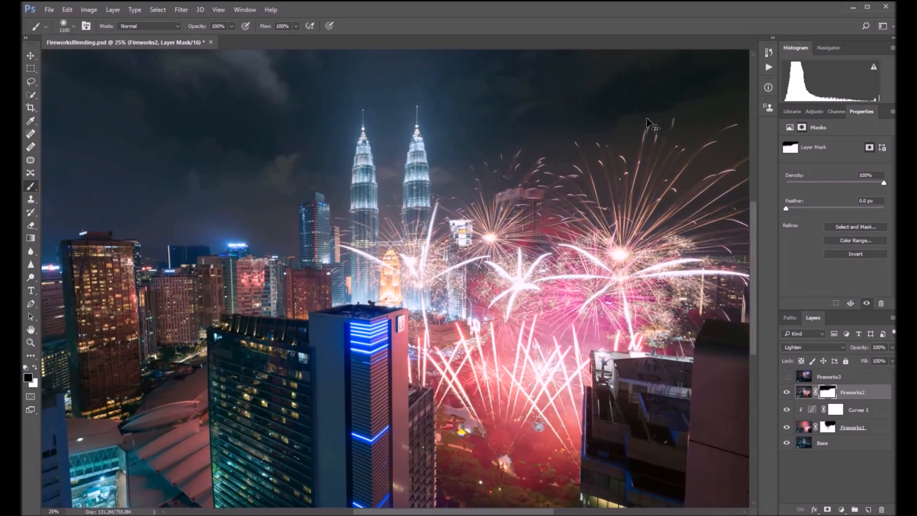
drag(585, 197, 339, 198)
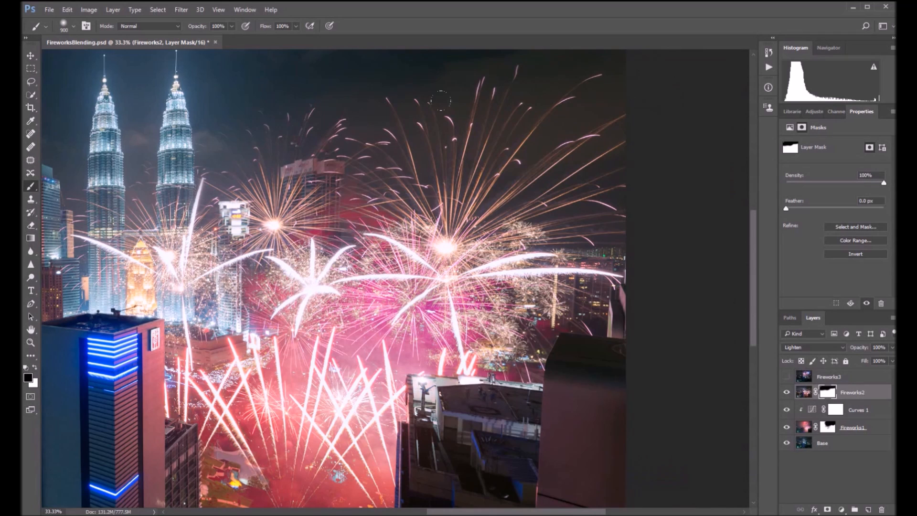
mouse_move(528, 110)
mouse_down()
mouse_move(329, 206)
mouse_move(282, 241)
mouse_up()
key([)
drag(520, 77, 360, 102)
mouse_move(614, 131)
mouse_down()
mouse_move(580, 220)
mouse_move(530, 243)
mouse_up()
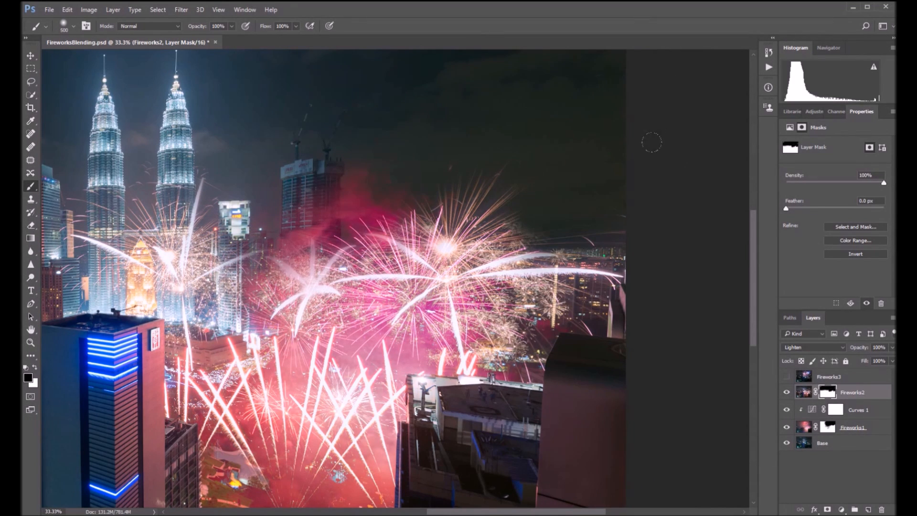
Mask out the white Fireworks2 bursts that overlap the pink fireworks above the right-hand rooftop
mouse_move(590, 253)
mouse_down()
mouse_move(561, 284)
mouse_move(605, 275)
mouse_move(589, 262)
mouse_move(603, 273)
mouse_move(582, 314)
mouse_move(590, 321)
mouse_move(568, 313)
mouse_move(537, 334)
mouse_move(525, 370)
mouse_move(432, 362)
mouse_move(497, 361)
mouse_move(383, 362)
mouse_up()
key(bracketleft)
key(bracketleft)
key(bracketright)
key(bracketright)
key(bracketright)
key(bracketright)
key(bracketright)
mouse_move(445, 144)
mouse_down()
mouse_move(430, 260)
mouse_move(363, 287)
mouse_move(510, 291)
mouse_move(478, 324)
mouse_up()
mouse_move(313, 305)
mouse_down()
mouse_move(298, 289)
mouse_move(279, 372)
mouse_up()
Mask out the red Fireworks2 streaks nearest the left edge of the right-hand rooftop building with a 250 px brush
key(space)
drag(342, 327, 367, 241)
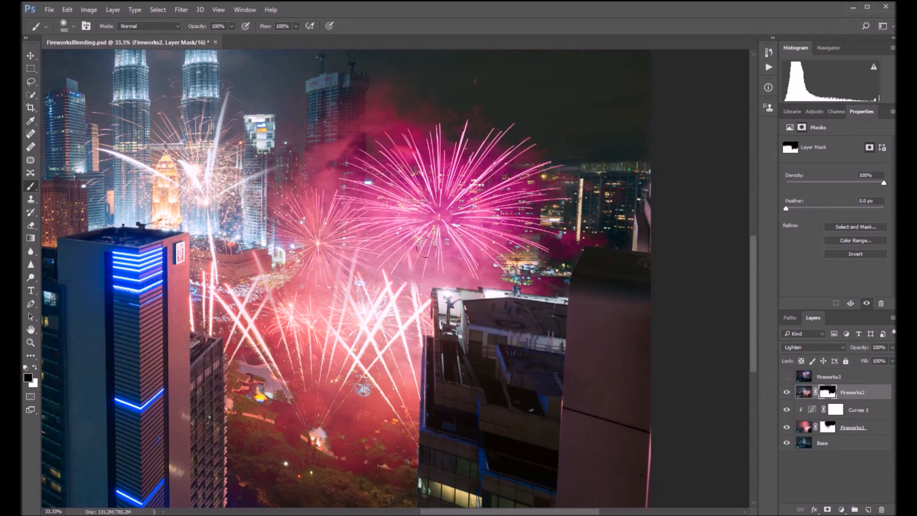
mouse_move(408, 286)
mouse_down()
mouse_move(407, 319)
mouse_move(416, 297)
mouse_move(397, 337)
mouse_up()
key(bracketright)
mouse_move(393, 406)
mouse_down()
mouse_move(400, 364)
mouse_move(398, 444)
mouse_move(384, 394)
mouse_up()
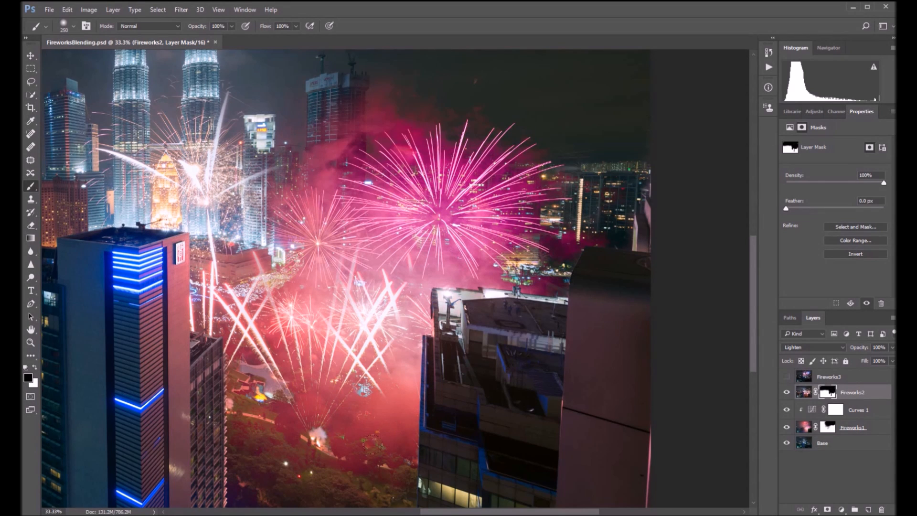
Mask out the central red Fireworks2 streaks and the park below them, between the two foreground buildings, with a 500 px brush
mouse_move(388, 252)
mouse_down()
mouse_move(334, 420)
mouse_move(321, 306)
mouse_move(272, 282)
mouse_move(265, 377)
mouse_up()
drag(339, 371, 348, 280)
mouse_move(333, 393)
mouse_down()
mouse_move(304, 365)
mouse_move(275, 305)
mouse_move(267, 346)
mouse_move(317, 378)
mouse_move(384, 334)
mouse_move(366, 397)
mouse_up()
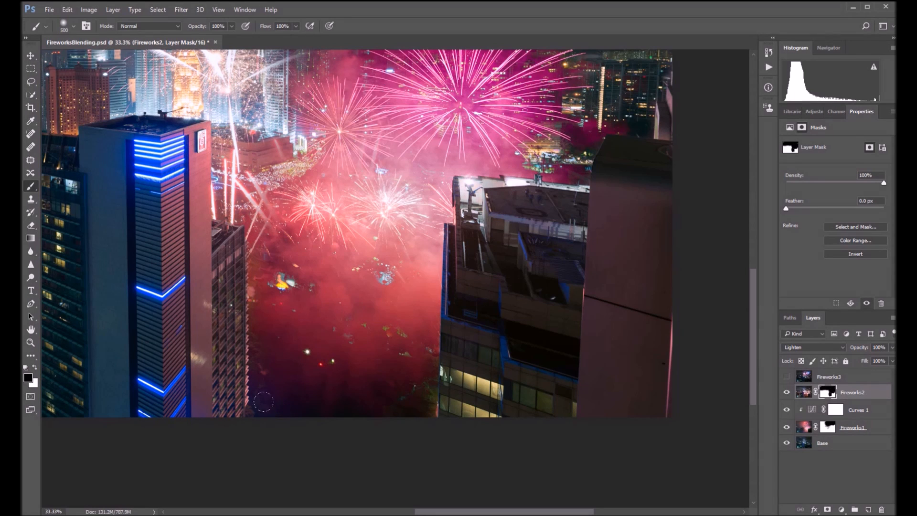
drag(351, 297, 353, 419)
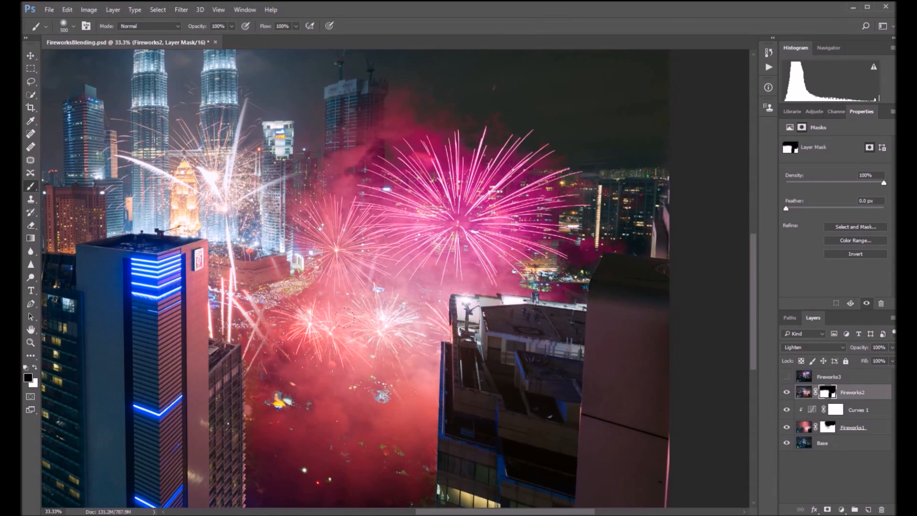
Mask out the red and white Fireworks2 streaks over the street beside the blue-lit foreground building, using progressively smaller black brushes
key(ctrl+plus)
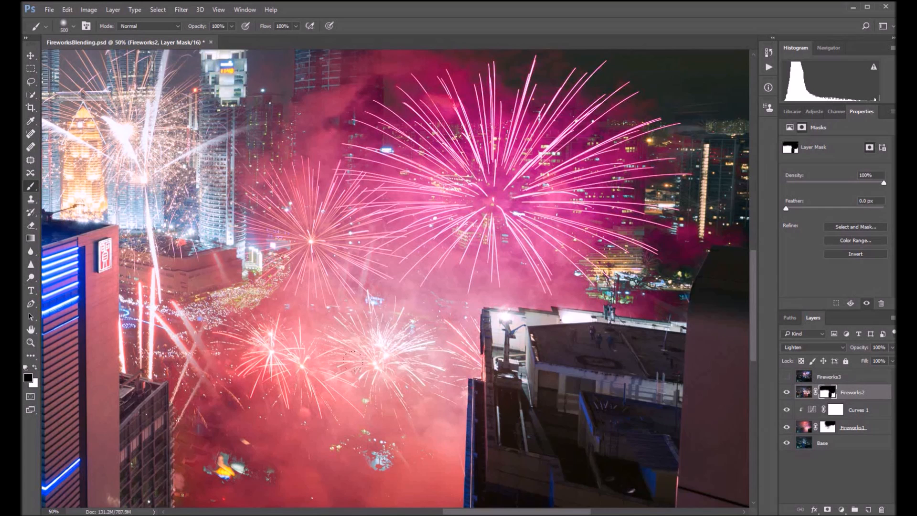
drag(272, 269, 358, 278)
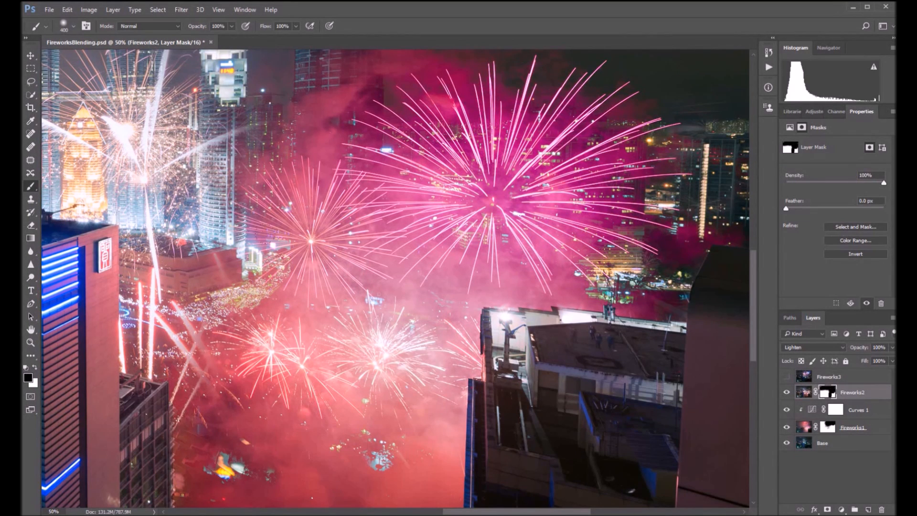
key(bracketleft)
mouse_move(132, 357)
mouse_down()
mouse_move(132, 325)
mouse_move(132, 359)
mouse_move(151, 275)
mouse_move(145, 333)
mouse_move(168, 356)
mouse_move(138, 339)
mouse_move(174, 366)
mouse_move(173, 324)
mouse_move(194, 366)
mouse_move(173, 308)
mouse_move(203, 432)
mouse_move(191, 289)
mouse_move(201, 398)
mouse_move(187, 384)
mouse_move(191, 417)
mouse_up()
key(bracketright)
key(bracketright)
key(bracketleft)
key(bracketleft)
key(bracketleft)
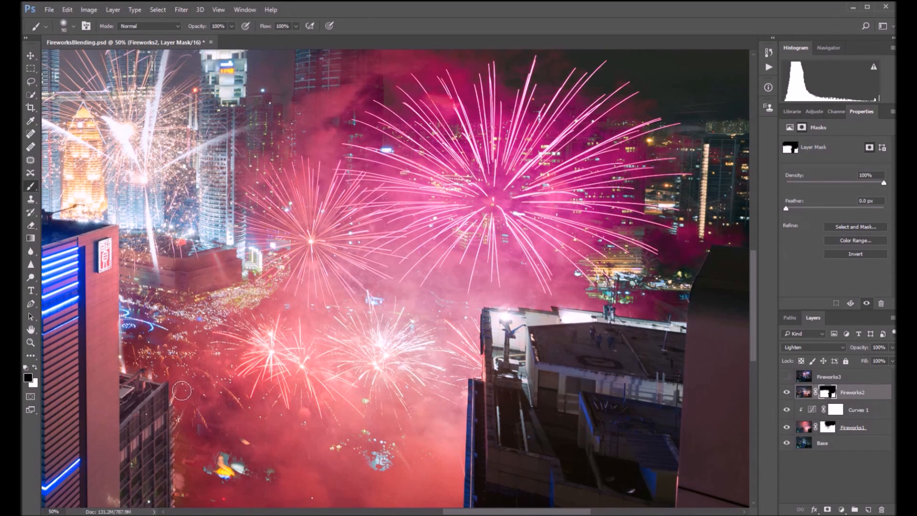
key(bracketleft)
key(bracketleft)
key(bracketleft)
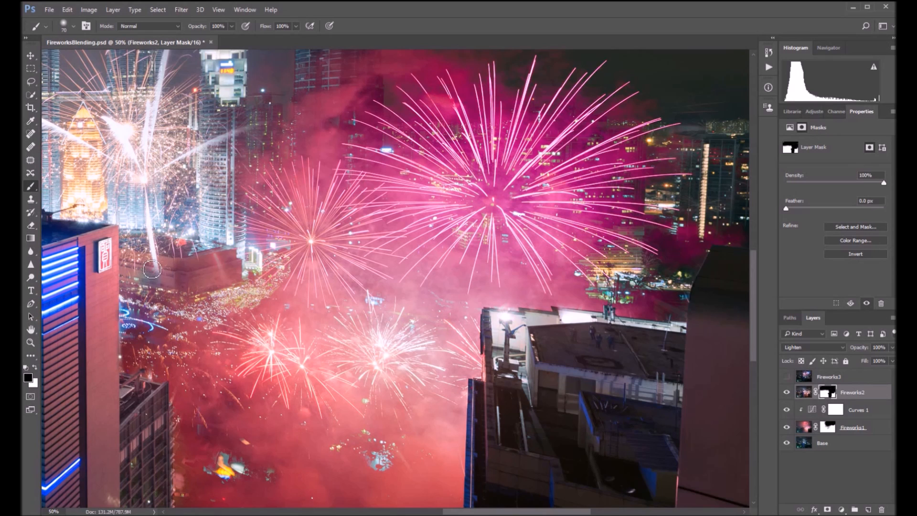
Mask out the bright white Fireworks2 burst core and its vertical trail in front of the right twin tower with a larger black brush
key(bracketright)
key(bracketright)
key(bracketright)
key(bracketright)
key(bracketright)
key(bracketright)
drag(122, 127, 203, 268)
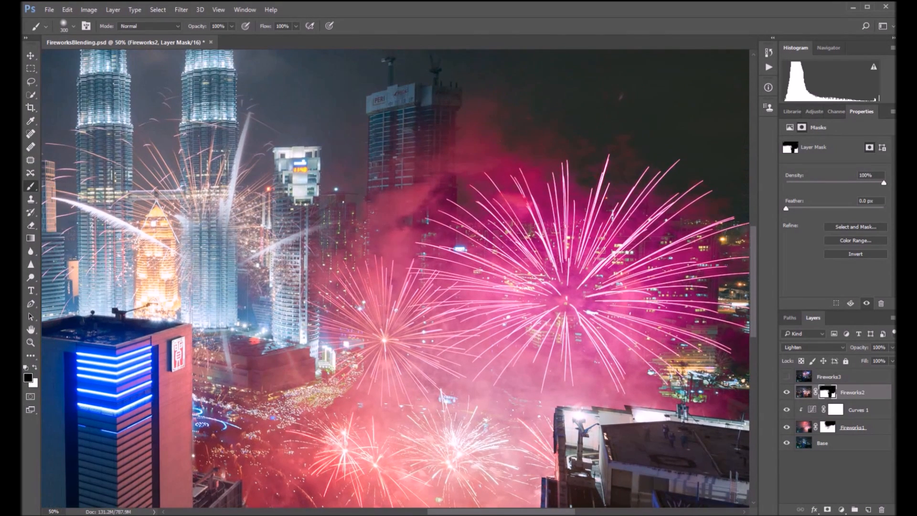
mouse_move(224, 336)
mouse_down()
mouse_move(230, 373)
mouse_move(227, 353)
mouse_up()
drag(331, 308, 372, 354)
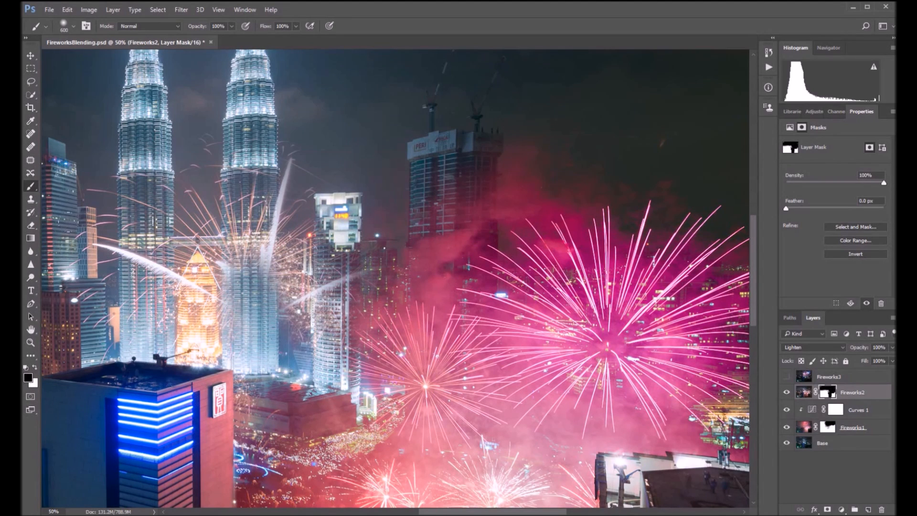
Mask out the remaining Fireworks2 sparks and white trails across the twin towers and neighbouring buildings, reducing the brush for fine areas
mouse_move(80, 192)
mouse_down()
mouse_move(180, 210)
mouse_move(186, 193)
mouse_move(225, 179)
mouse_move(286, 195)
mouse_move(293, 287)
mouse_move(168, 224)
mouse_move(154, 244)
mouse_up()
key(bracketleft)
key(bracketleft)
mouse_move(72, 267)
mouse_down()
mouse_move(104, 302)
mouse_move(85, 286)
mouse_move(93, 314)
mouse_up()
key(bracketleft)
key(bracketleft)
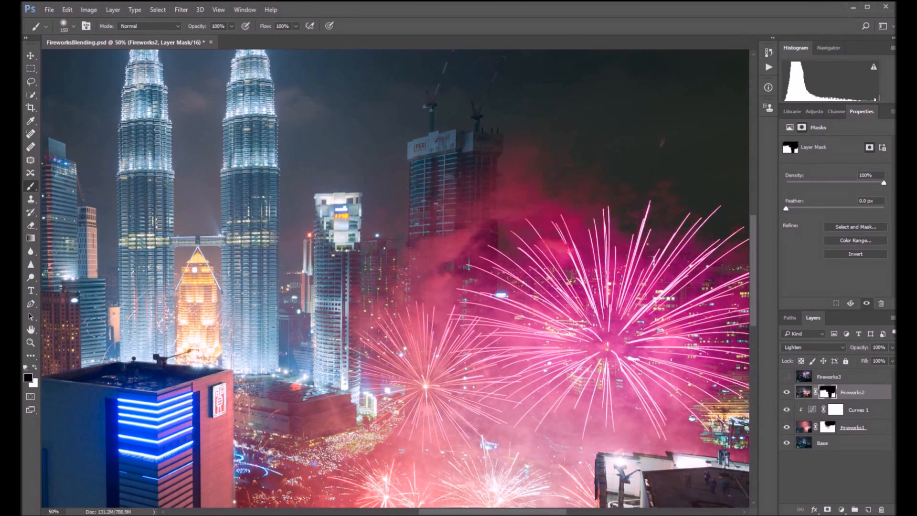
key(bracketright)
key(bracketright)
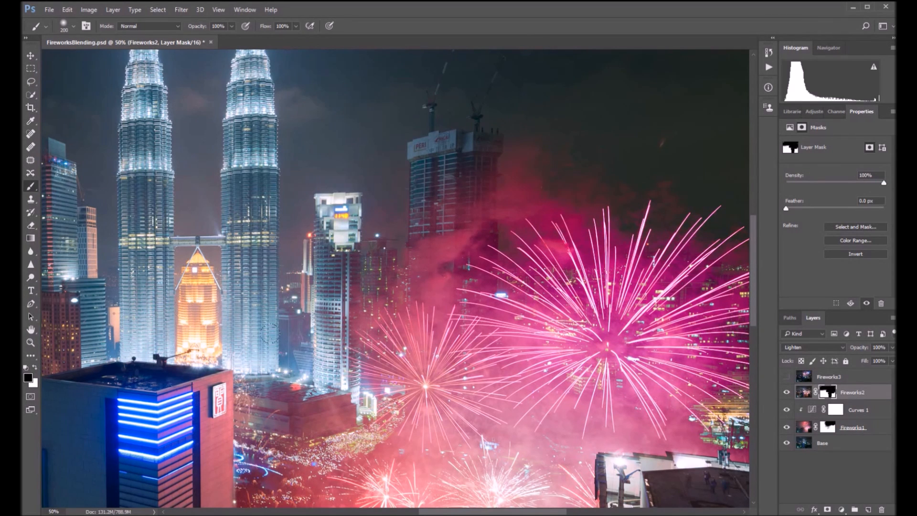
key(bracketleft)
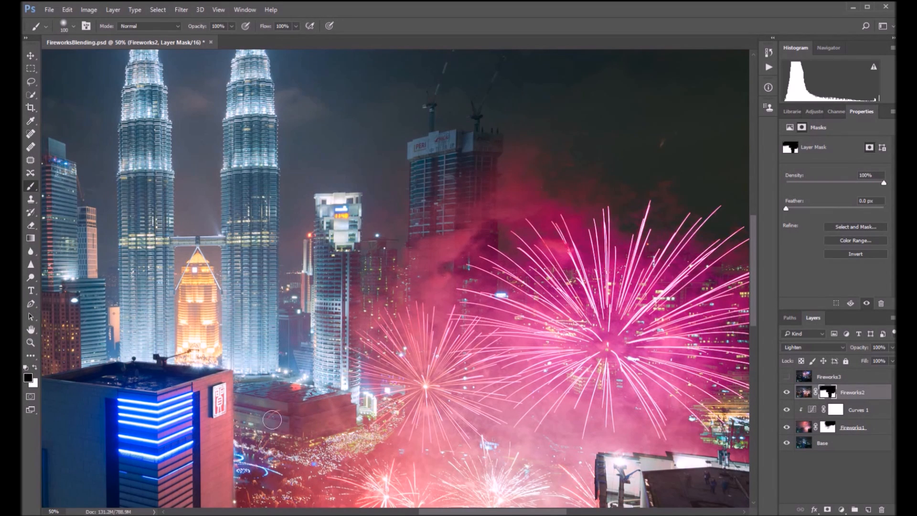
Compare the whole image with the Fireworks2 layer hidden and shown
key(ctrl+0)
key(ctrl+minus)
key(ctrl+minus)
key(ctrl+minus)
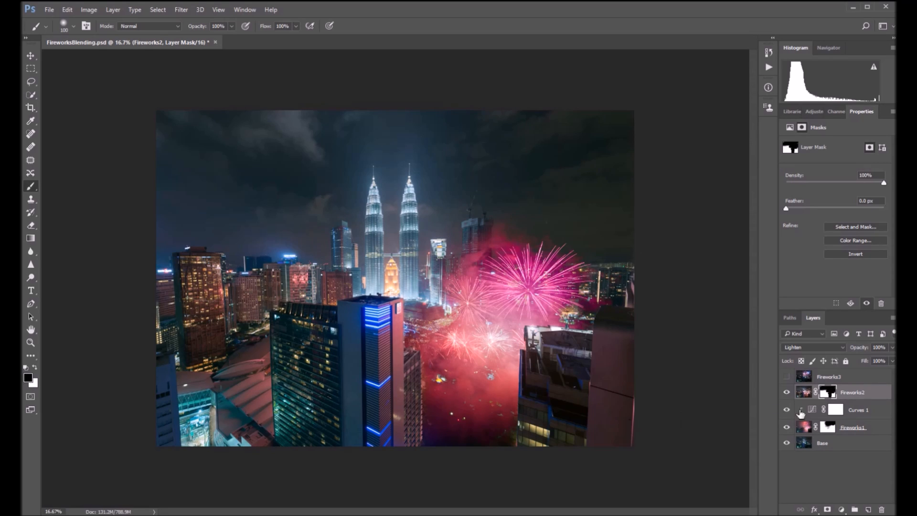
click(786, 392)
click(786, 393)
click(786, 392)
click(785, 392)
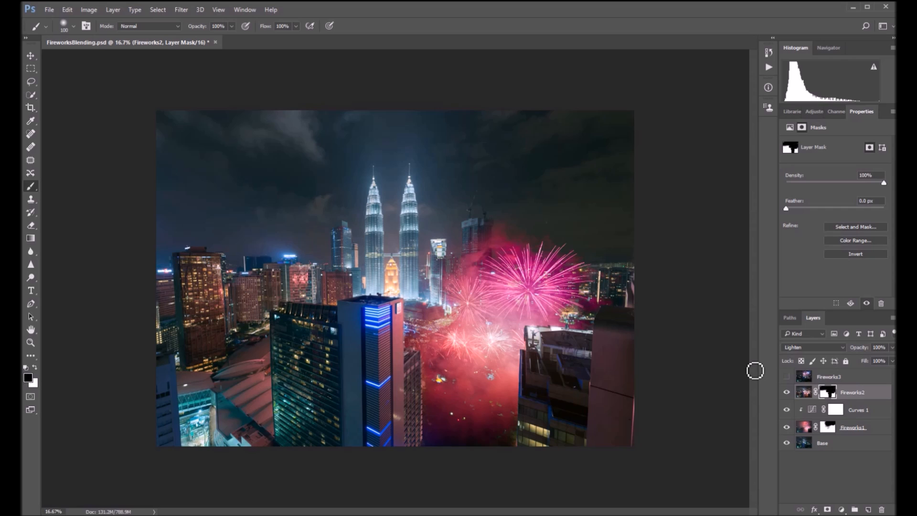
Show the Fireworks3 layer and set its blend mode to Lighten
click(821, 377)
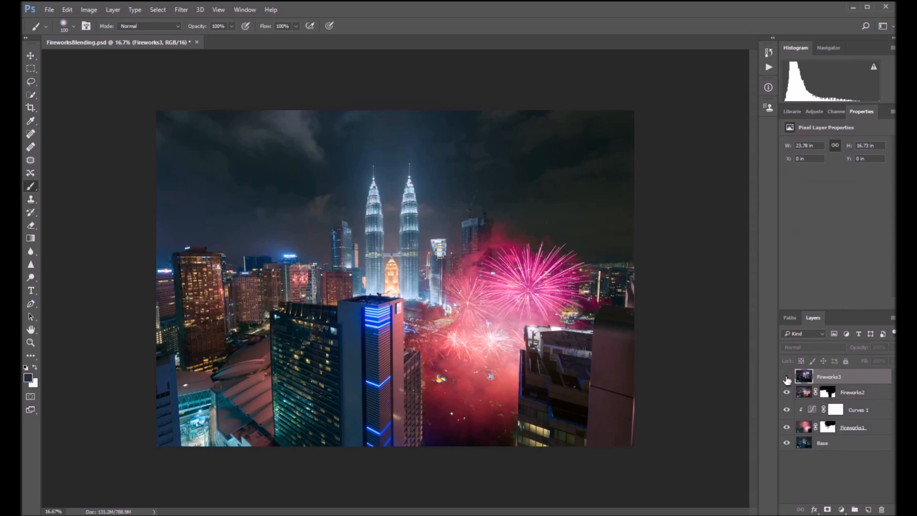
click(786, 377)
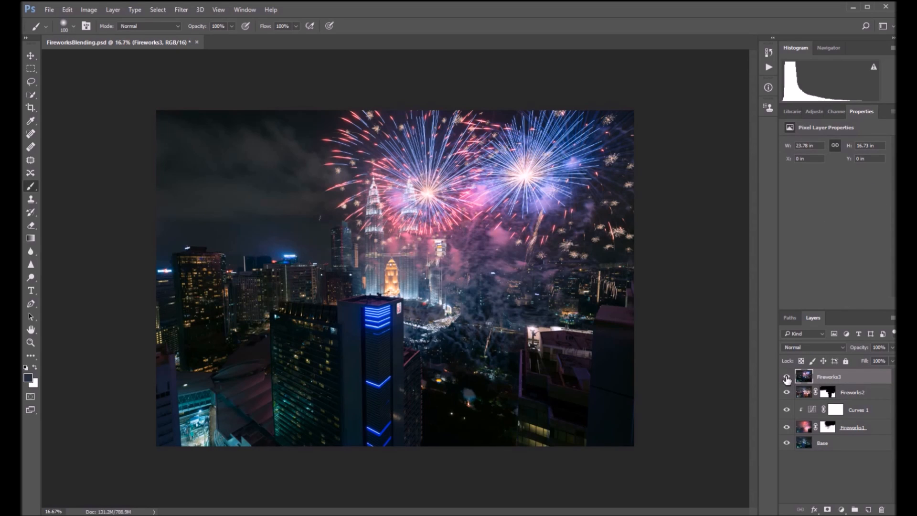
click(793, 348)
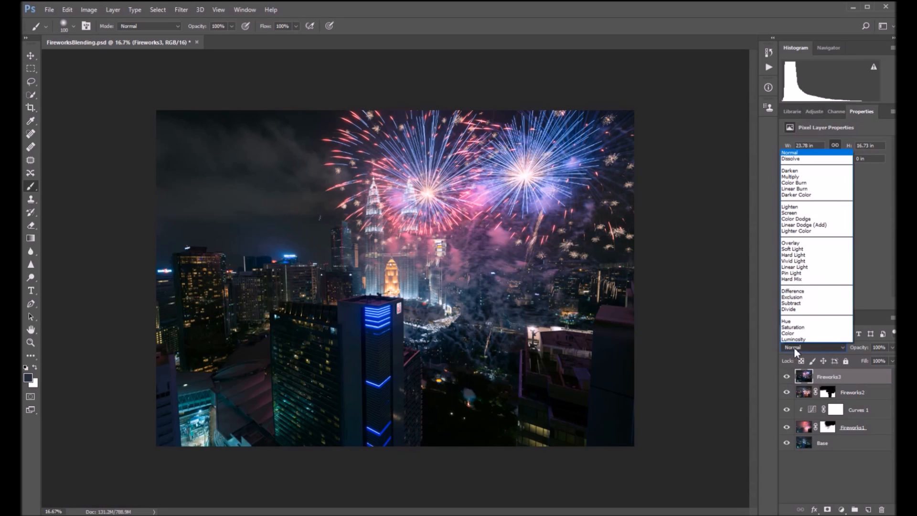
click(791, 206)
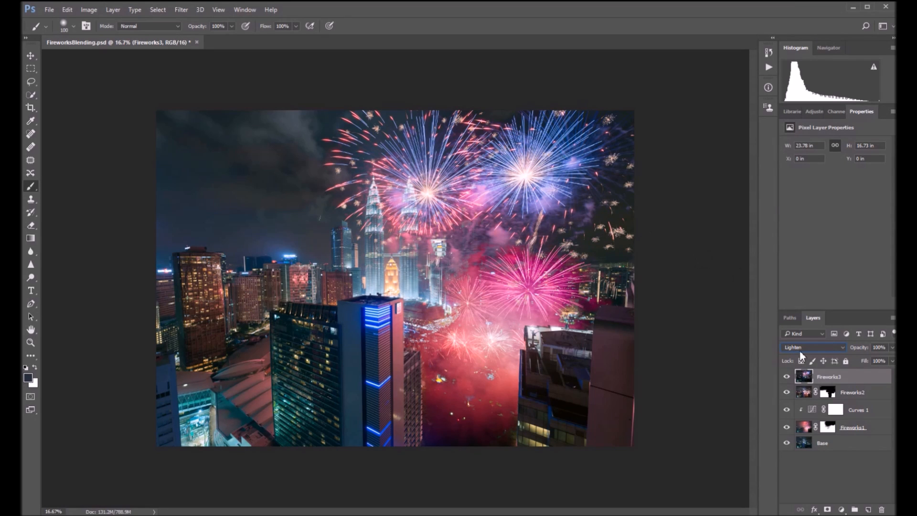
Add a Curves adjustment clipped to Fireworks3 and darken its shadows with a point at input 75, output 30
click(842, 509)
click(814, 335)
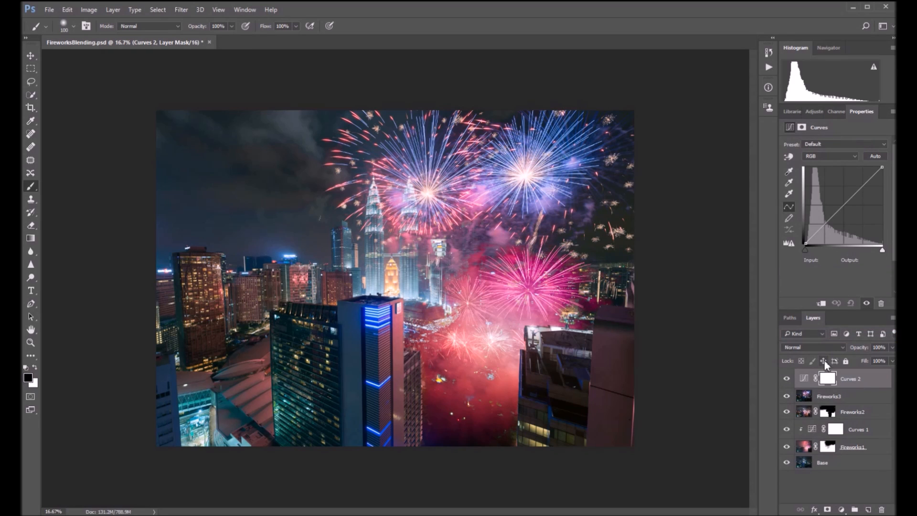
right_click(847, 380)
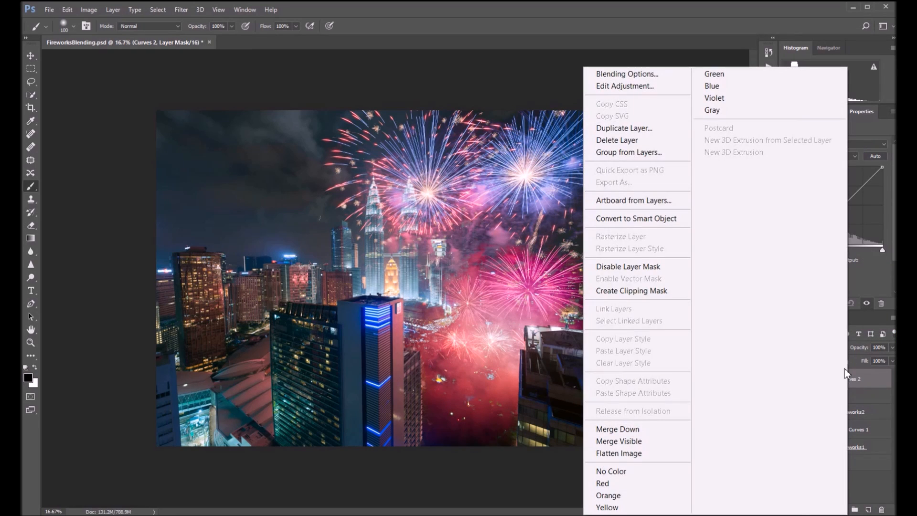
click(626, 290)
drag(826, 224, 829, 234)
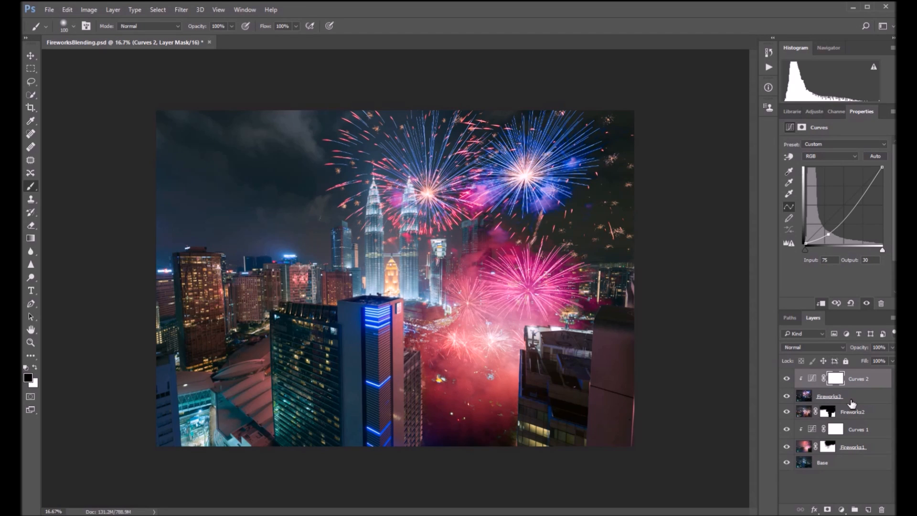
Add a layer mask to Fireworks3 and paint black over the small white dots in the sky beside the twin towers
scroll(420, 191, up, 3)
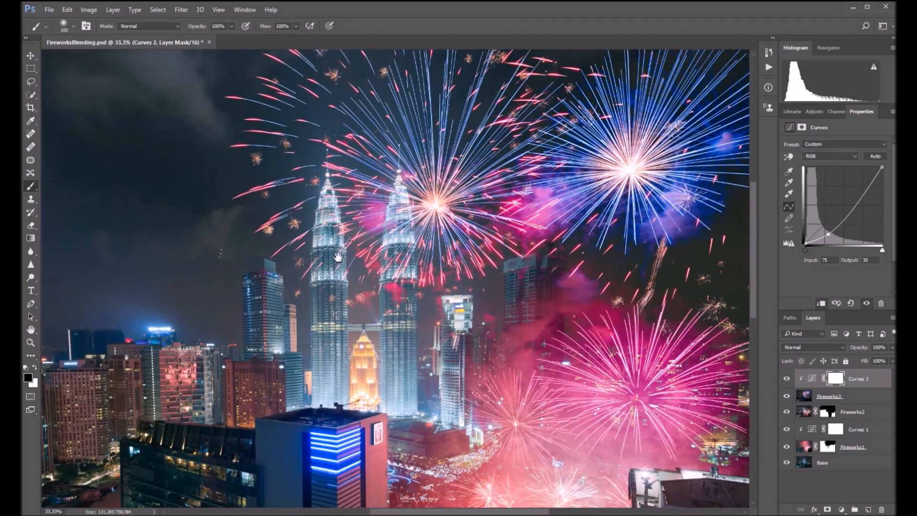
scroll(377, 237, up, 2)
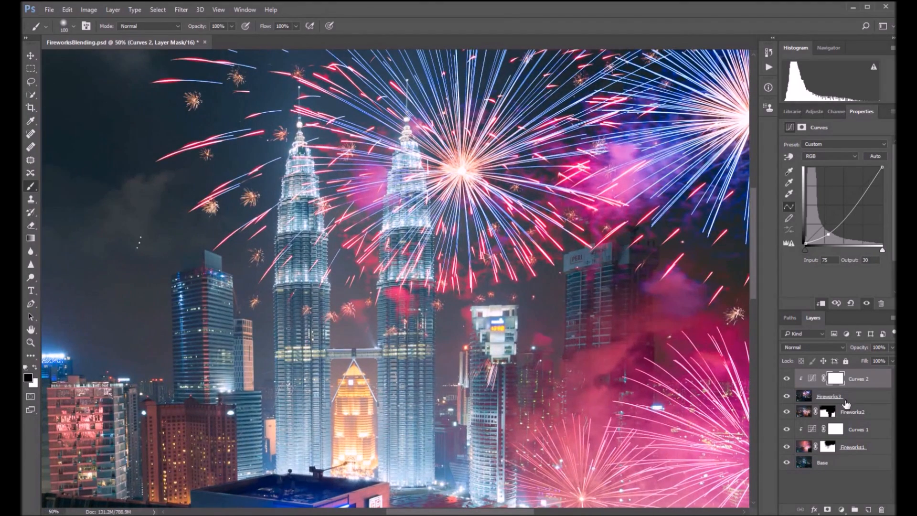
click(845, 400)
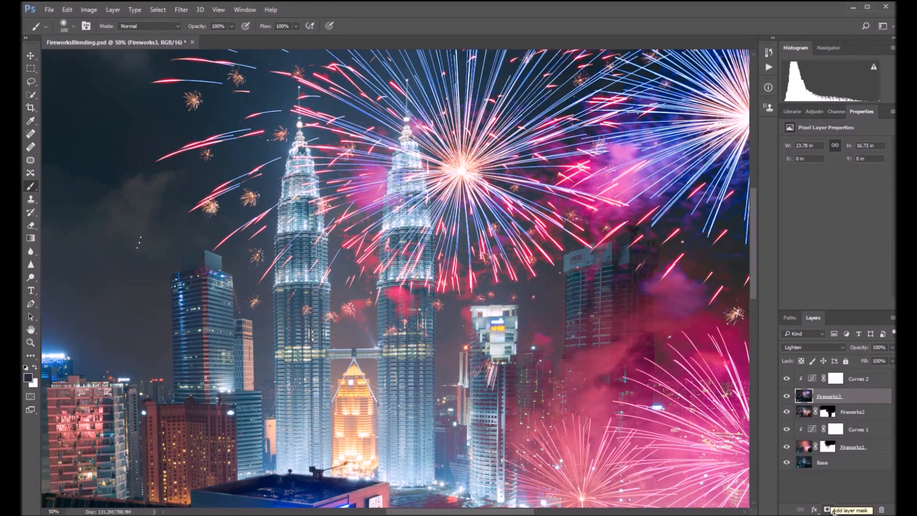
click(834, 510)
drag(298, 269, 517, 310)
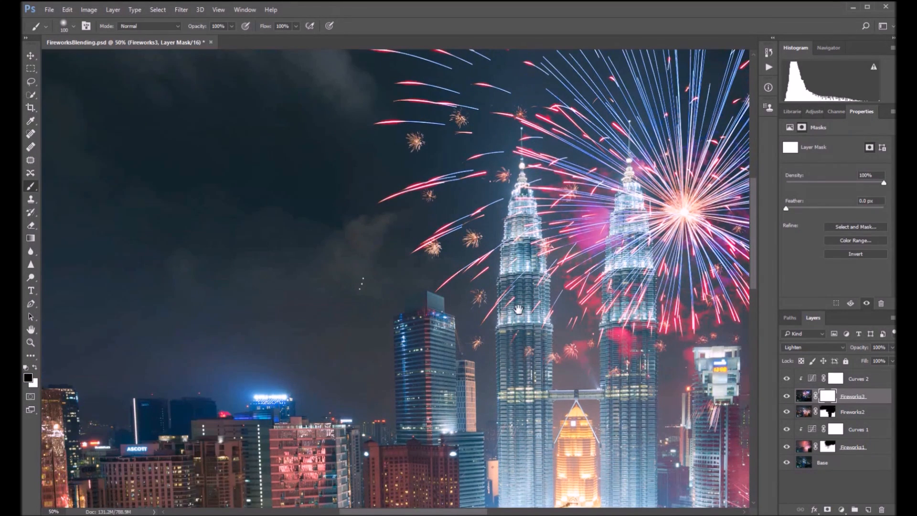
key(ctrl+plus)
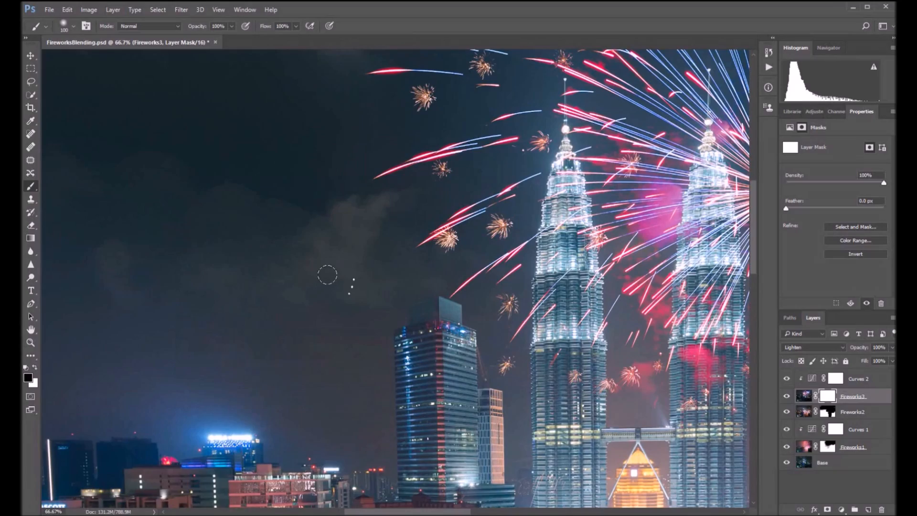
drag(363, 265, 351, 302)
Fade the red Fireworks3 smoke over the right twin tower using a small black brush at 50% opacity
drag(420, 273, 181, 276)
key(ctrl+plus)
key(ctrl+plus)
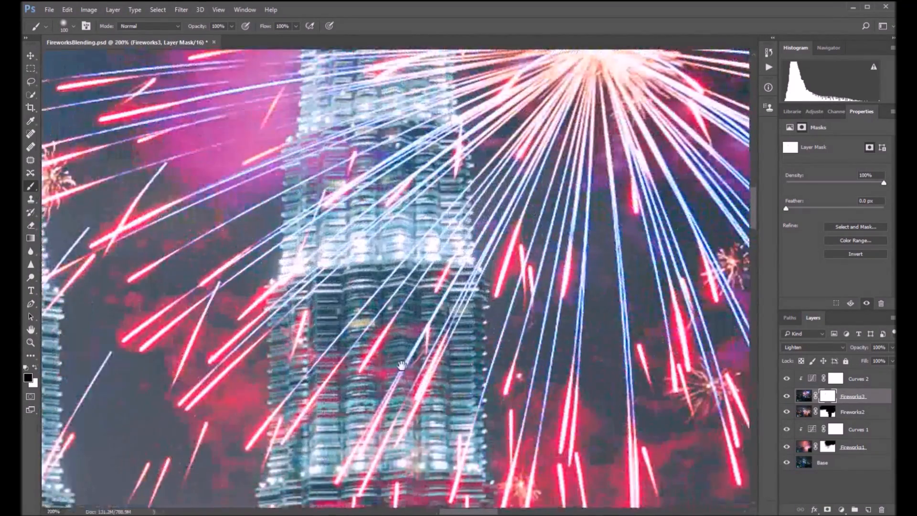
drag(399, 360, 458, 133)
key(ctrl+minus)
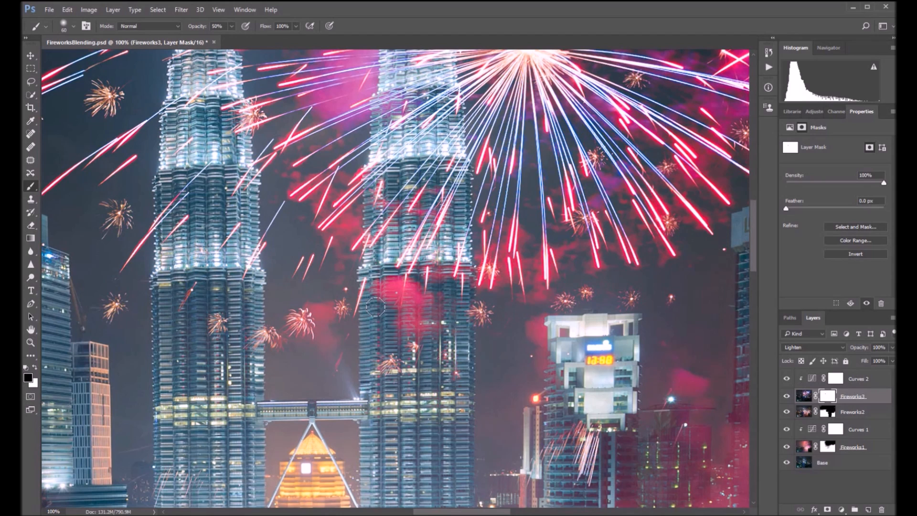
key(bracketleft)
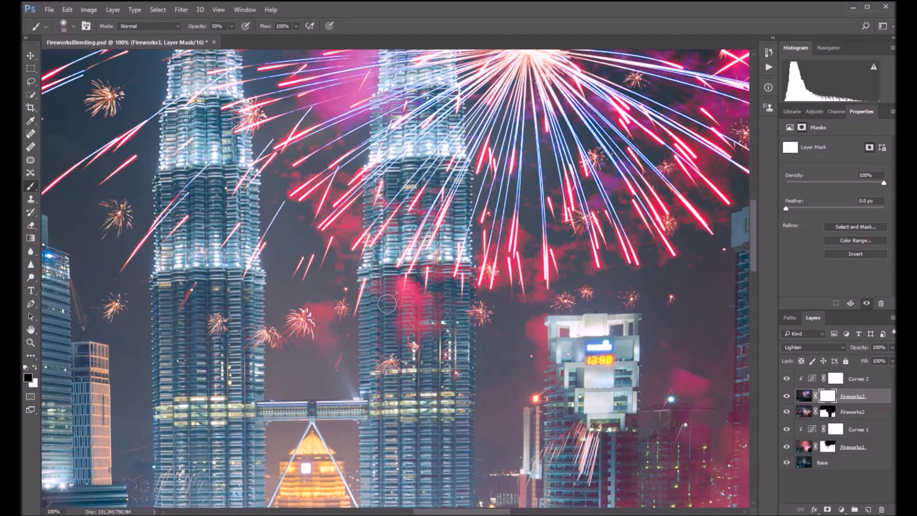
key(bracketleft)
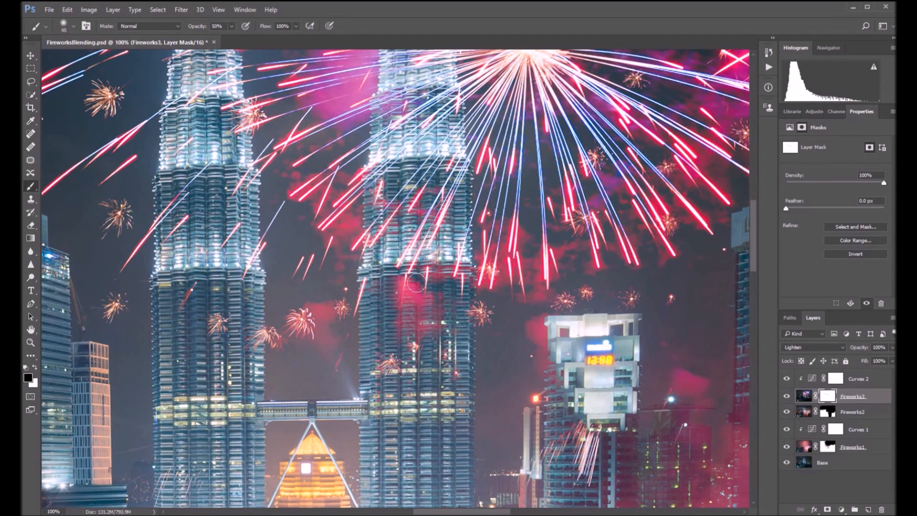
key(bracketleft)
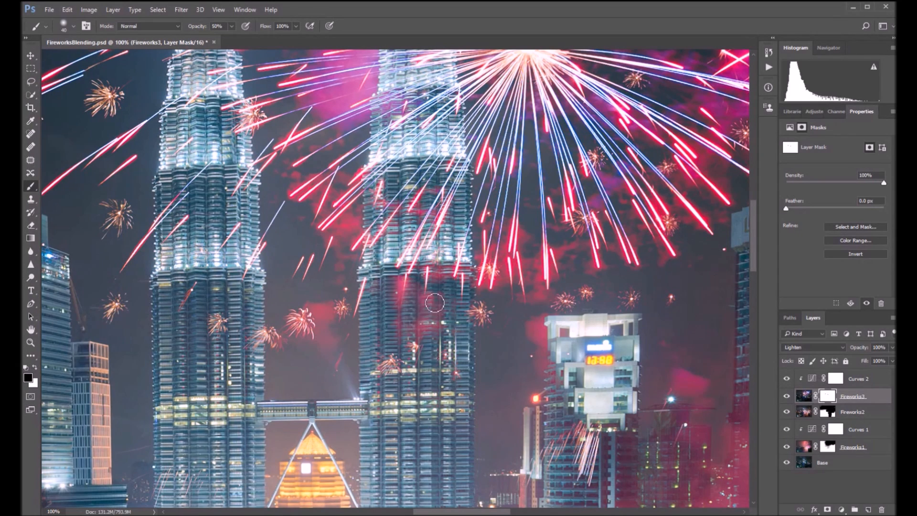
Fade the red Fireworks3 smoke beside the white-topped clock building with a larger 50% opacity brush
key(bracketright)
key(bracketright)
key(bracketright)
key(bracketright)
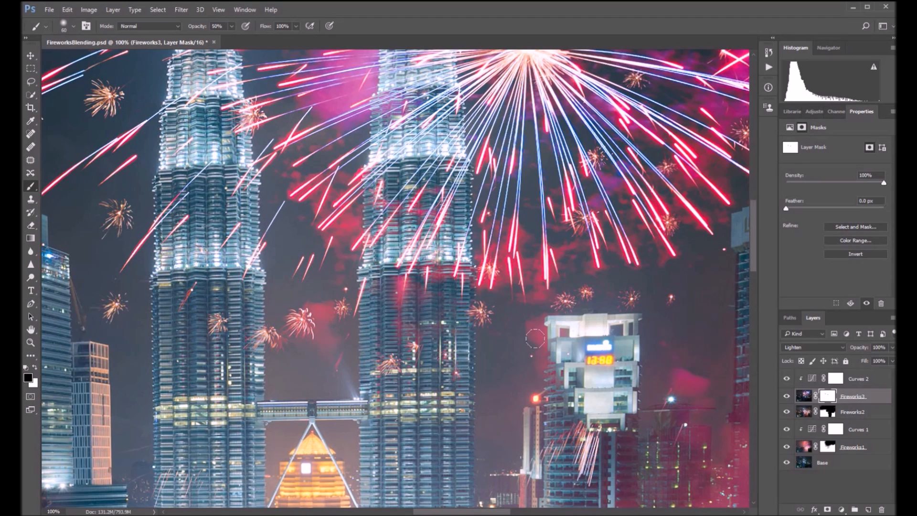
key(bracketright)
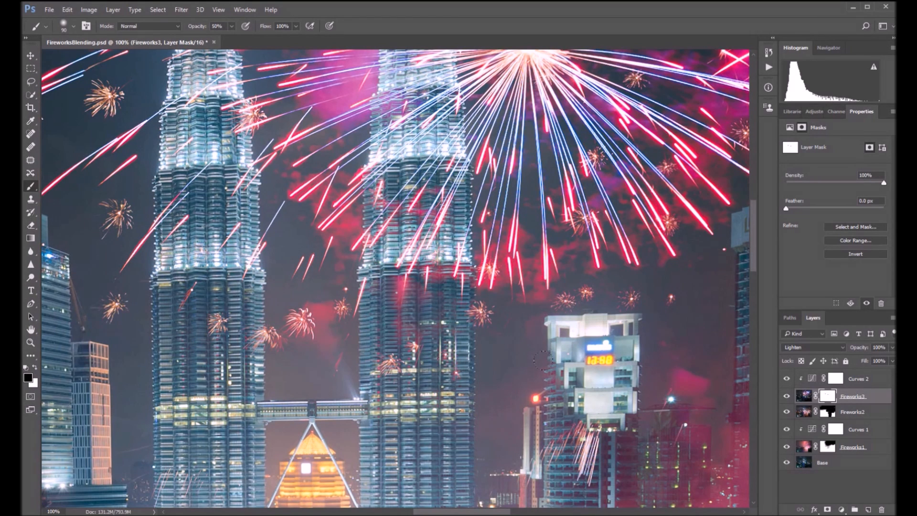
Fade the red Fireworks3 smoke between the twin towers around the small sparks with a 45 px brush at 50% opacity
key(bracketleft)
key(bracketleft)
key(bracketleft)
key(bracketright)
key(bracketleft)
mouse_move(333, 337)
mouse_down()
mouse_move(319, 294)
mouse_move(325, 309)
mouse_up()
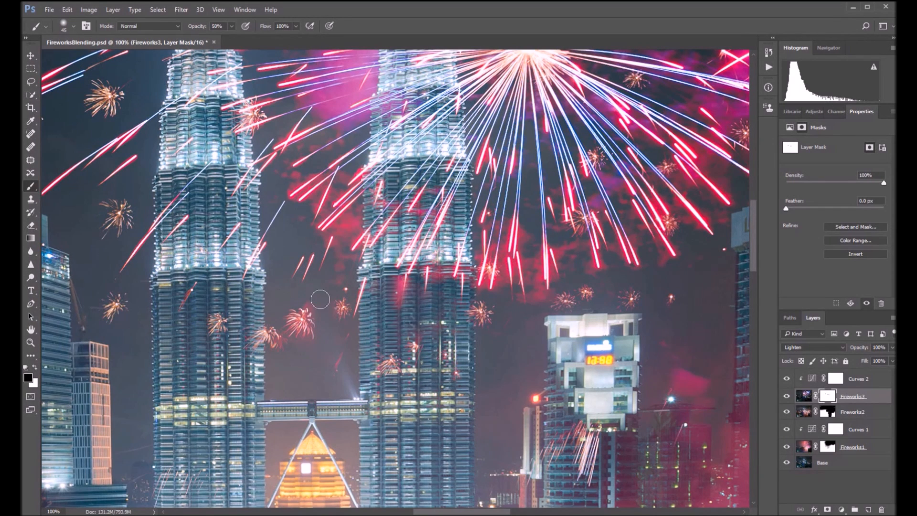
key(bracketleft)
key(bracketleft)
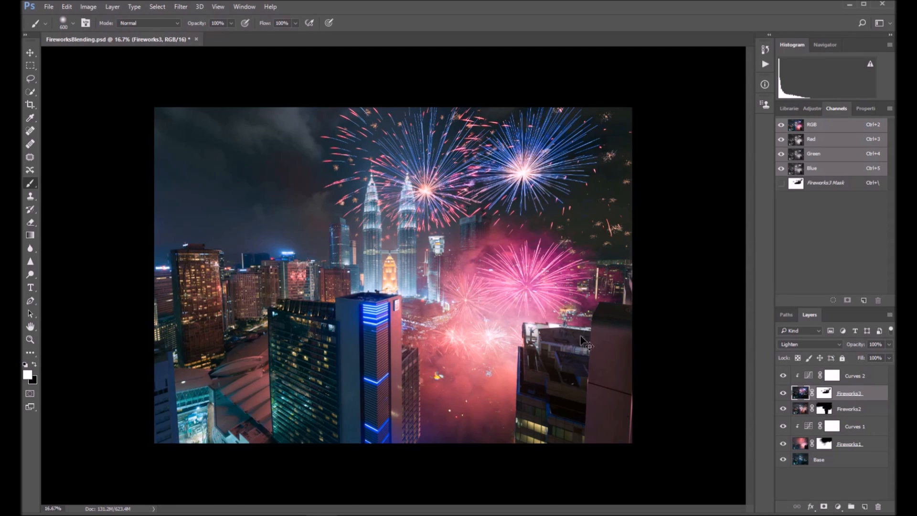
Examine the two blue Fireworks3 bursts up close and display the Fireworks3 layer mask on its own
key(ctrl+plus)
key(ctrl+plus)
drag(496, 211, 426, 353)
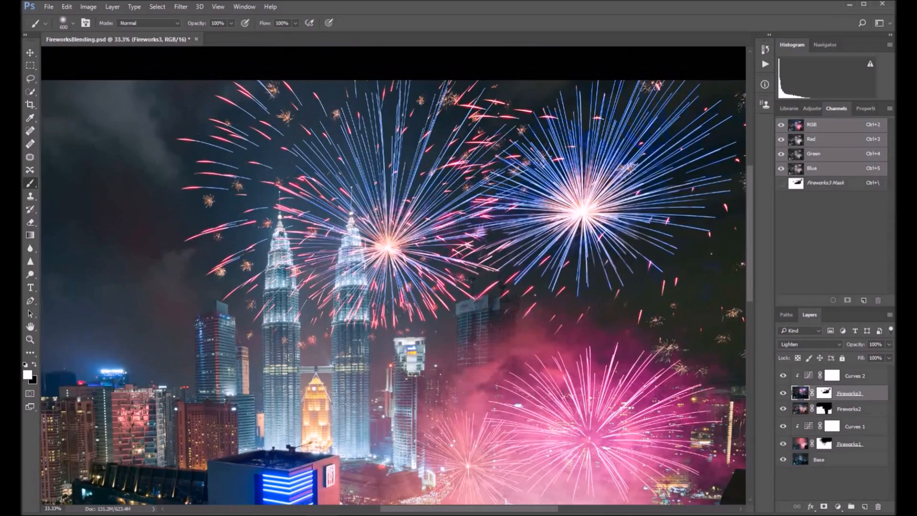
key(ctrl+plus)
drag(699, 213, 501, 319)
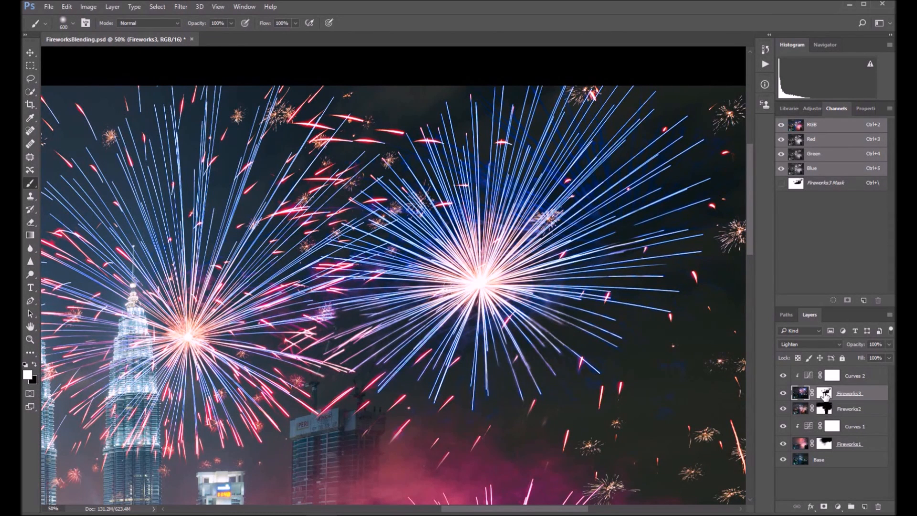
alt+click(824, 394)
key(x)
scroll(448, 308, down, 3)
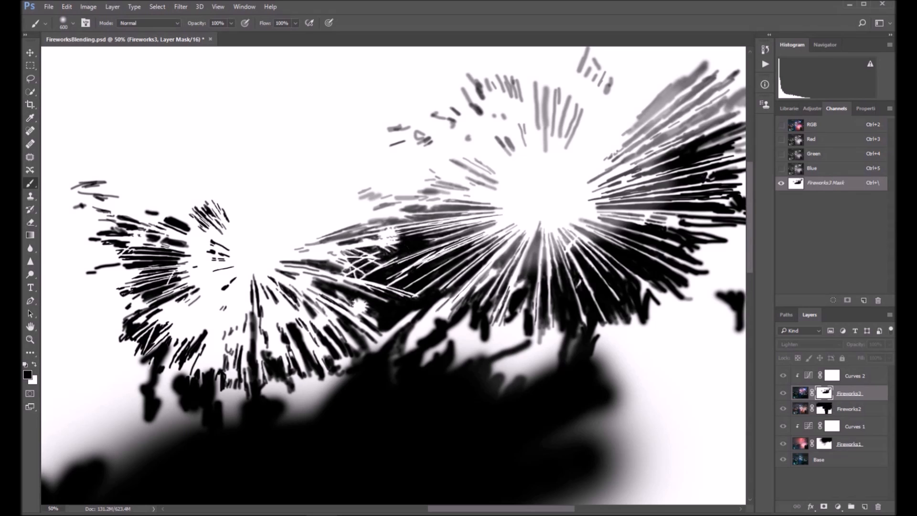
Examine the whole Fireworks3 layer mask at reduced zoom and return to the normal image display
scroll(449, 305, down, 1)
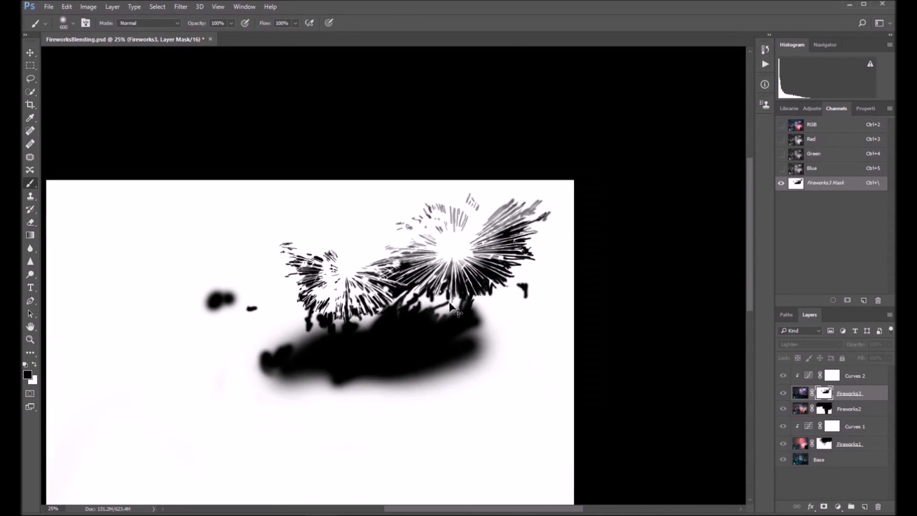
alt+click(822, 397)
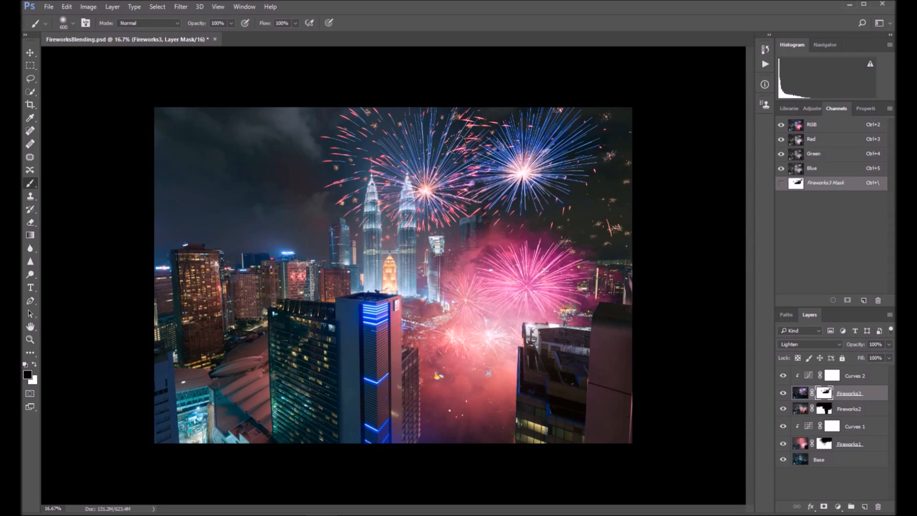
Group the Curves 2 and Fireworks3 layers, expand the group and add a white layer mask to it
click(881, 382)
key(x)
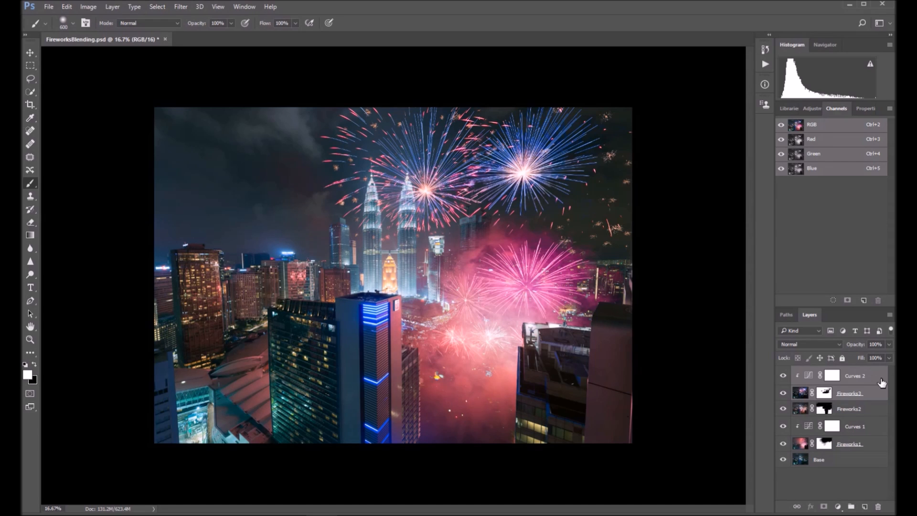
drag(881, 381, 852, 508)
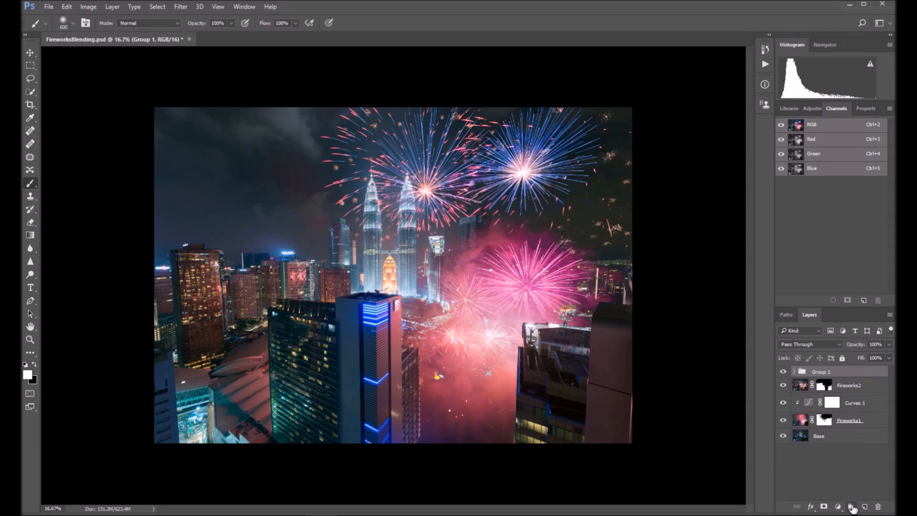
click(794, 372)
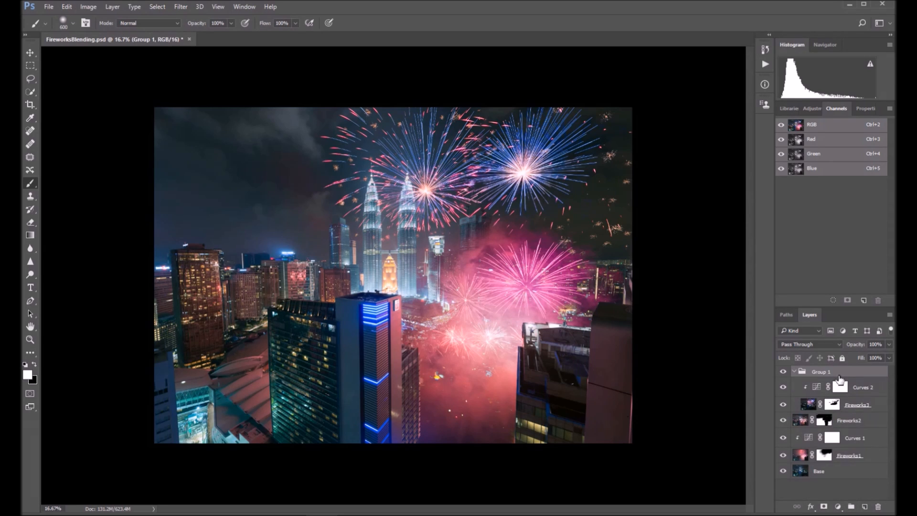
click(824, 506)
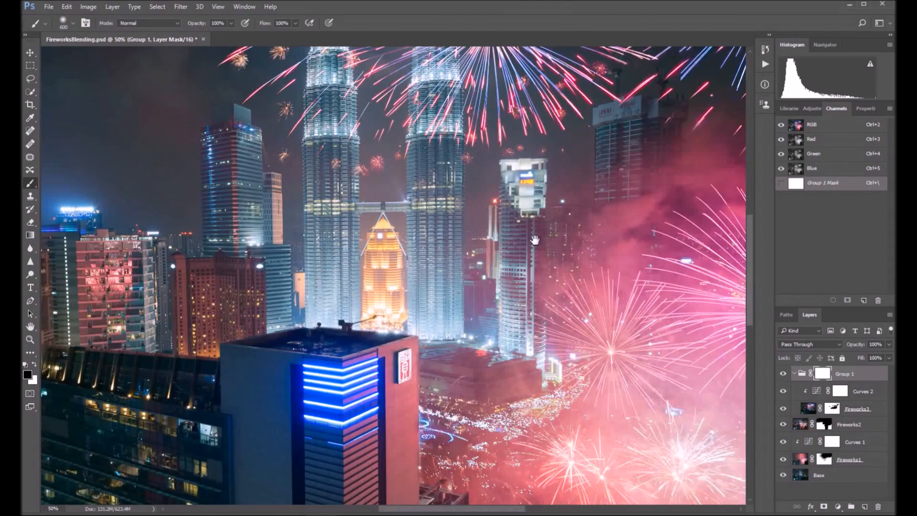
Paint black on the group mask over the right twin tower's body with a 100 px brush to hide the fireworks in front
drag(535, 240, 539, 402)
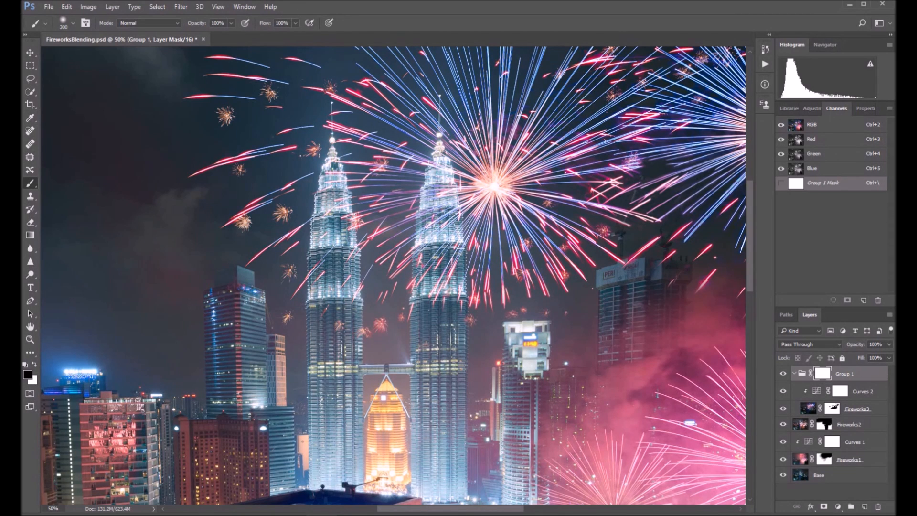
key(bracketleft)
key(bracketleft)
key(bracketleft)
mouse_move(439, 189)
mouse_down()
mouse_move(425, 305)
mouse_move(445, 303)
mouse_move(438, 227)
mouse_move(434, 318)
mouse_up()
key(ctrl+plus)
key(ctrl+minus)
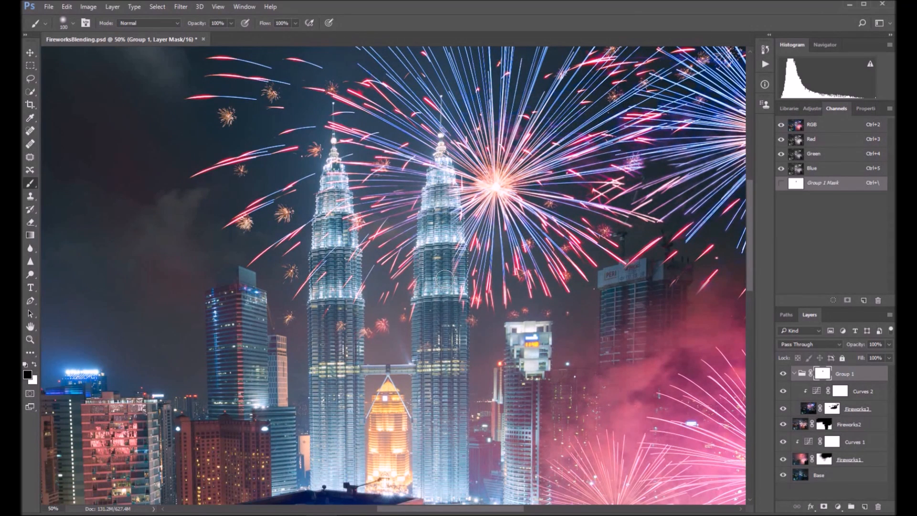
Refine the group mask along the right twin tower's upper section with smaller black brushes of 50 px and 35 px
key(bracketleft)
key(bracketleft)
key(ctrl+plus)
key(bracketleft)
key(bracketleft)
key(bracketleft)
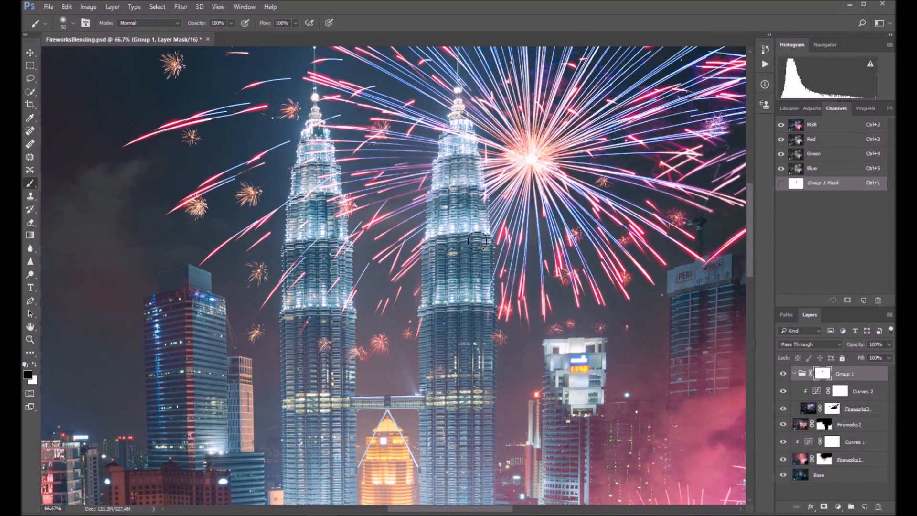
key(bracketleft)
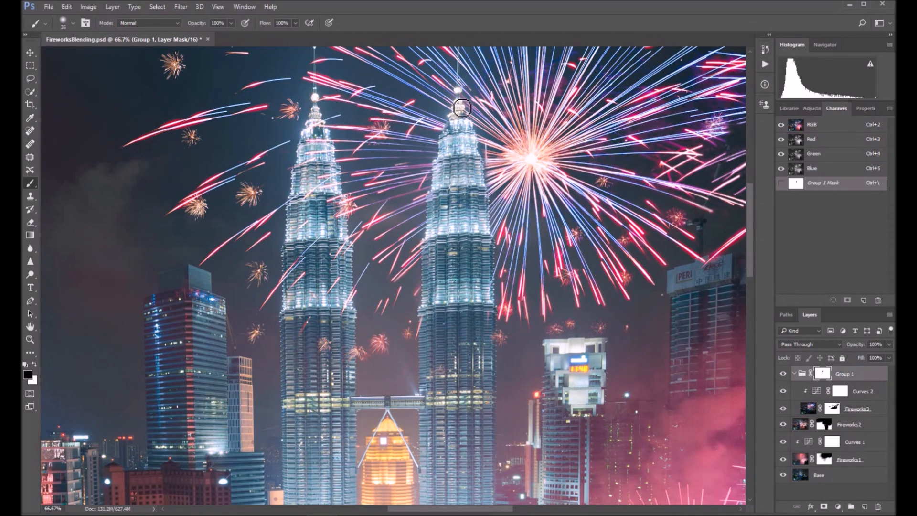
Mask the firework streaks crossing the right twin tower's top and spire on the group mask with a 15 px black brush
key(bracketleft)
key(bracketleft)
key(bracketleft)
key(bracketleft)
key(bracketleft)
key(bracketleft)
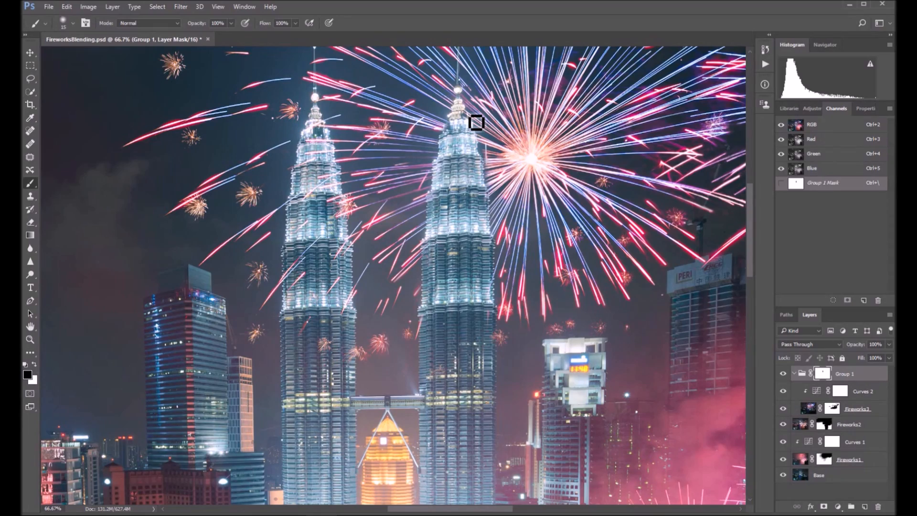
key(ctrl+minus)
key(ctrl+minus)
key(ctrl+minus)
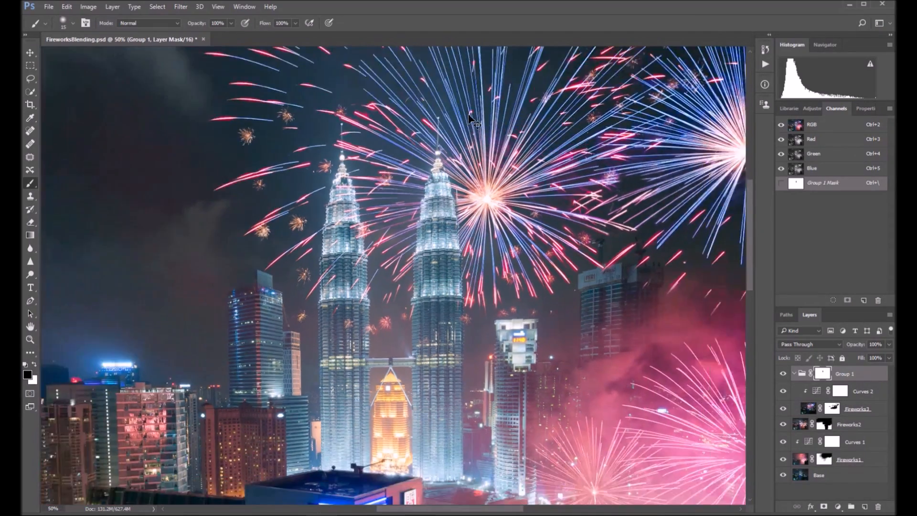